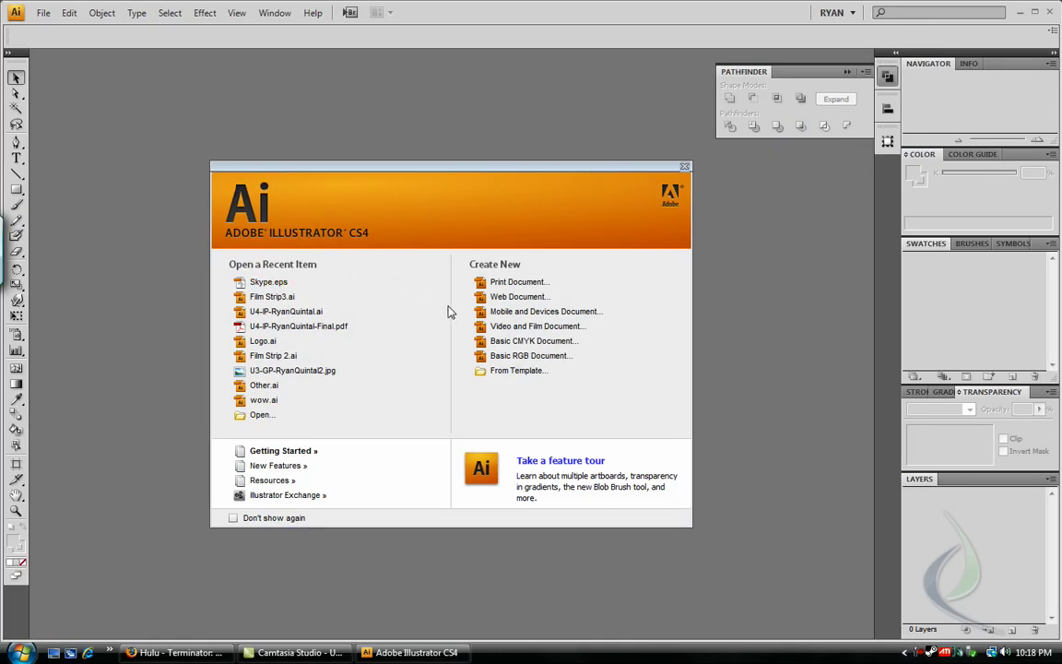
# - Create a landscape Print-profile document named 'Film Strip' at 792 × 612 pt
pyautogui.click(506, 283)
pyautogui.click(509, 205)
pyautogui.click(464, 244)
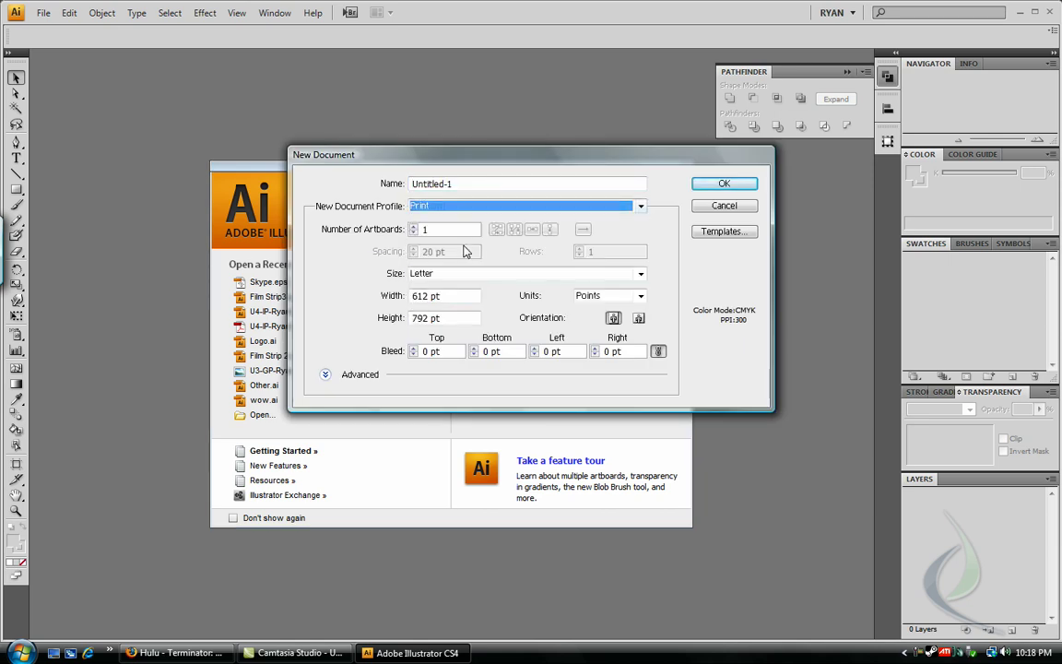
pyautogui.click(637, 317)
pyautogui.doubleClick(429, 183)
pyautogui.write('Film Strip')
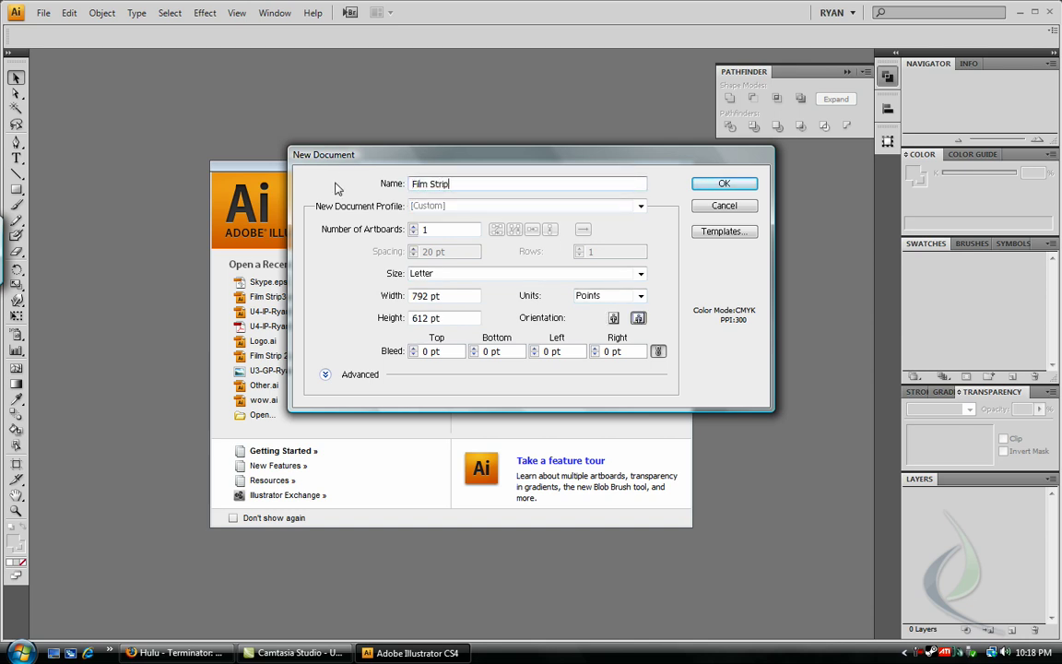
pyautogui.press('Return')
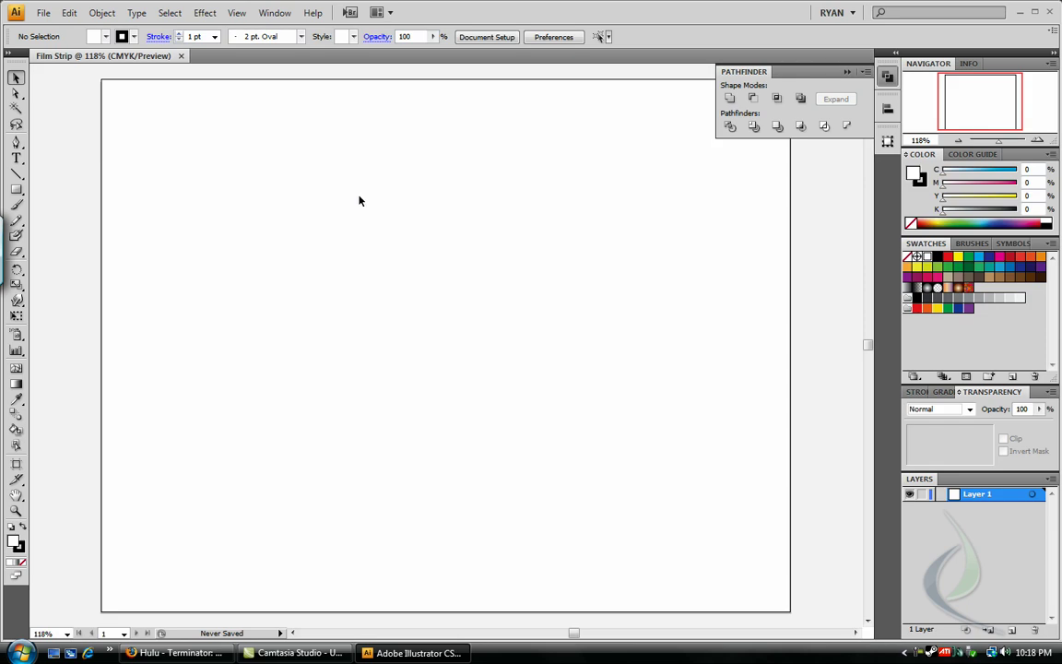
# - Close the floating Pathfinder panel and pick the Rectangle tool with M
pyautogui.click(848, 72)
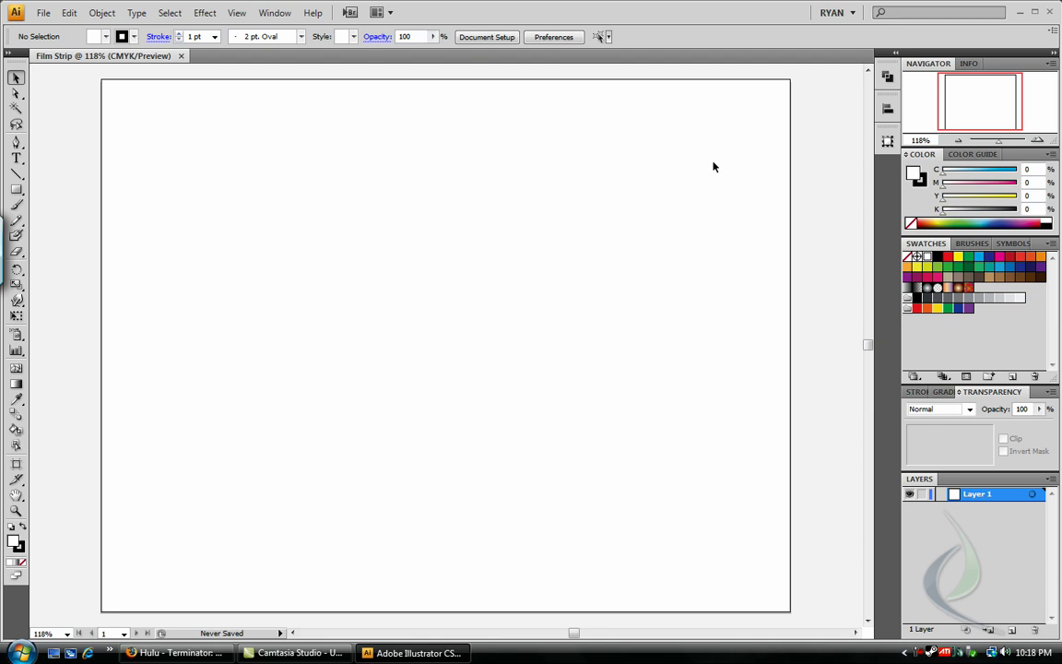
pyautogui.press('m')
# - Draw a wide rectangle with black fill and no stroke, nudged into place mid-artboard
pyautogui.moveTo(166, 228); pyautogui.dragTo(693, 533)
pyautogui.click(14, 77)
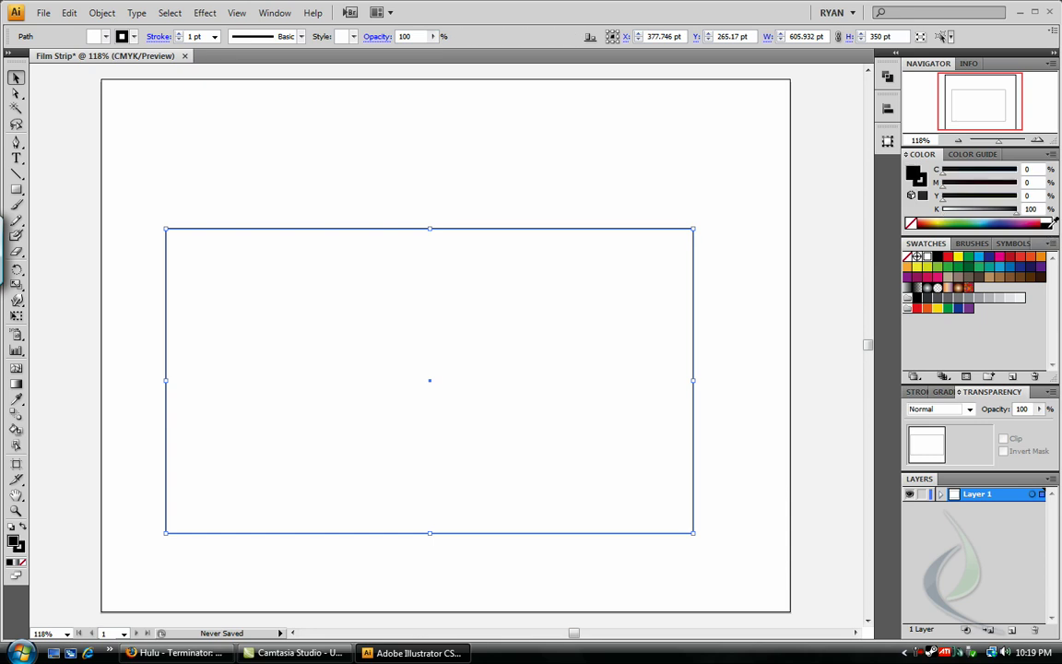
pyautogui.click(1048, 227)
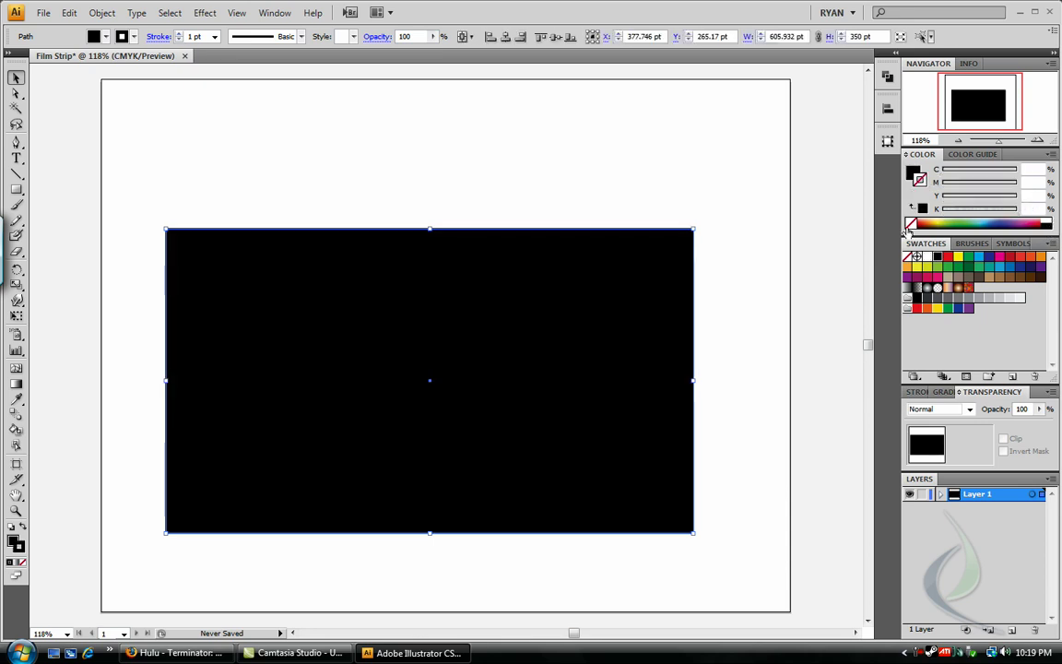
pyautogui.click(730, 228)
pyautogui.moveTo(615, 304); pyautogui.dragTo(622, 295)
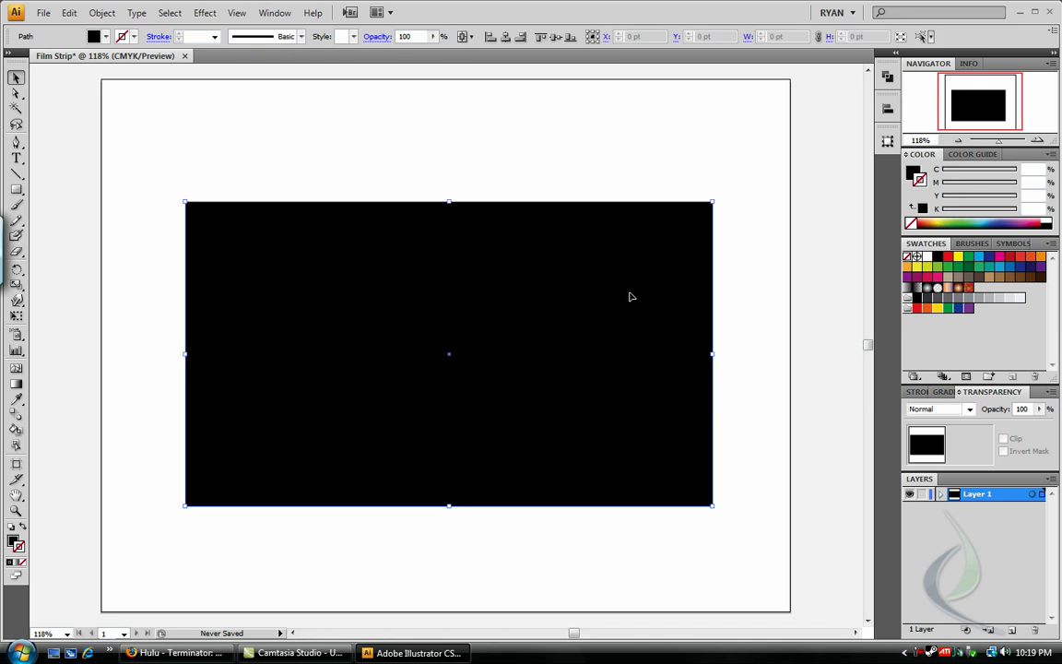
pyautogui.click(759, 289)
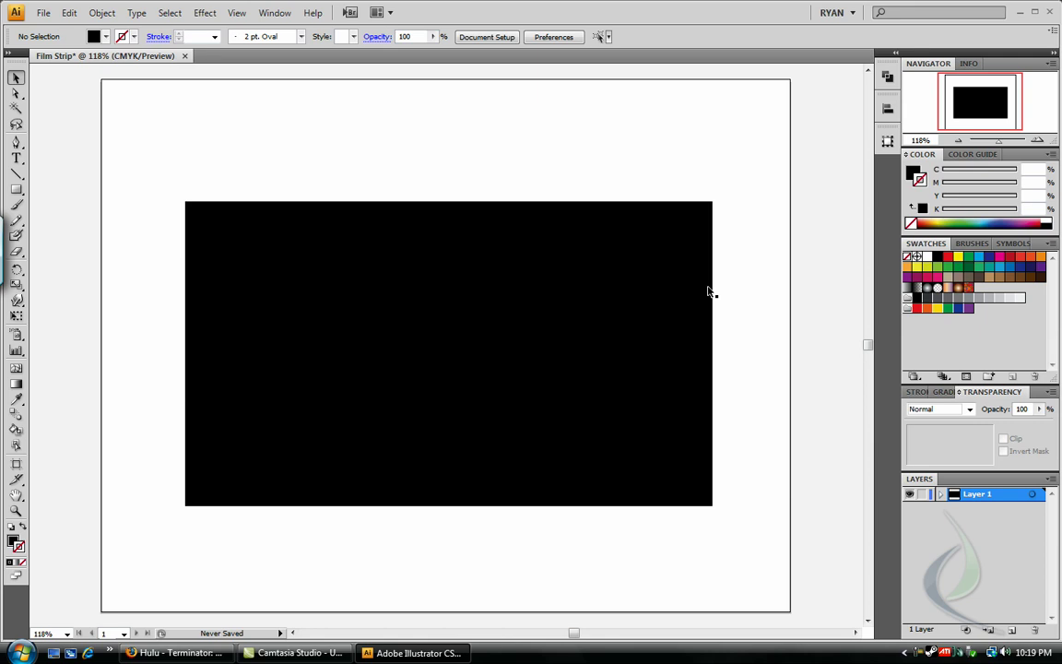
# - Draw a red rectangle inside the black band and enlarge it to 327.118 × 261.865 pt
pyautogui.click(507, 297)
pyautogui.click(16, 188)
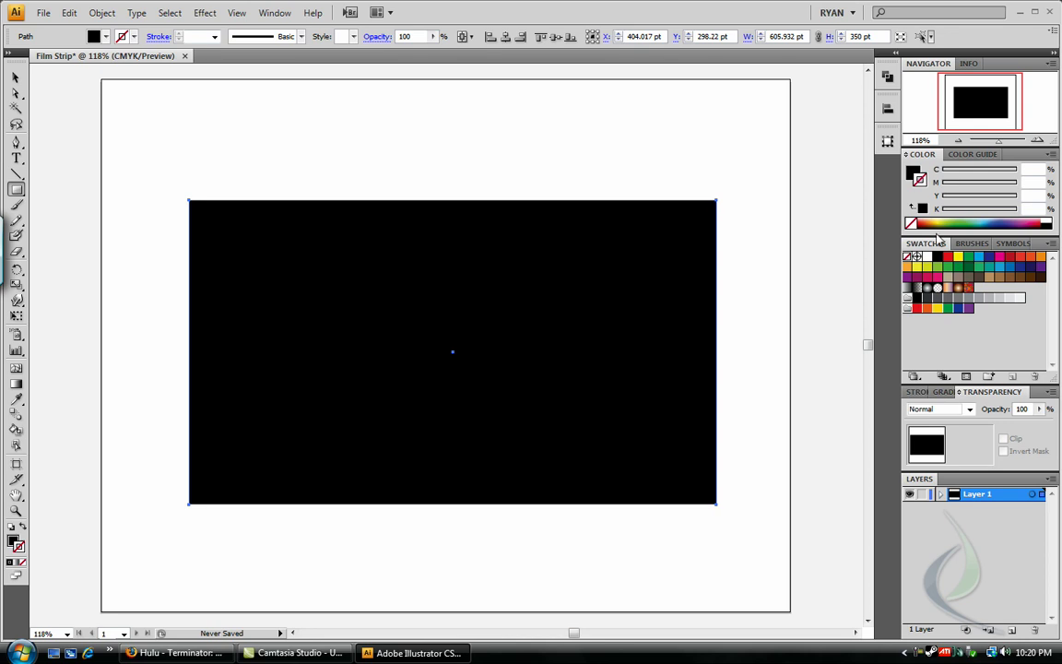
pyautogui.moveTo(303, 259); pyautogui.dragTo(582, 471)
pyautogui.click(949, 258)
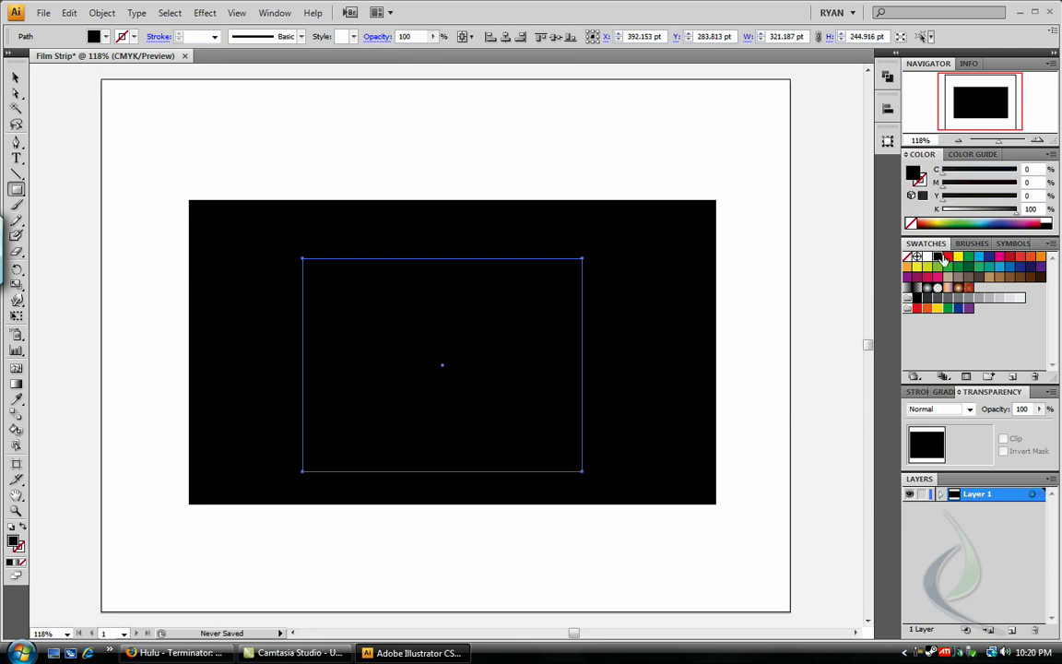
pyautogui.press('v')
pyautogui.click(261, 154)
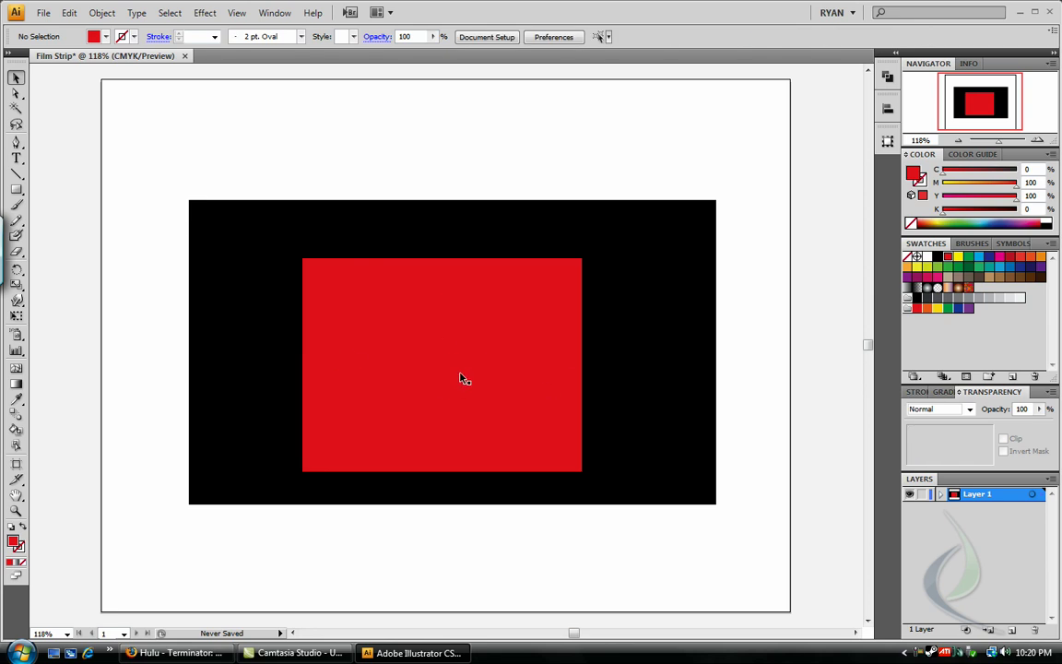
pyautogui.click(466, 374)
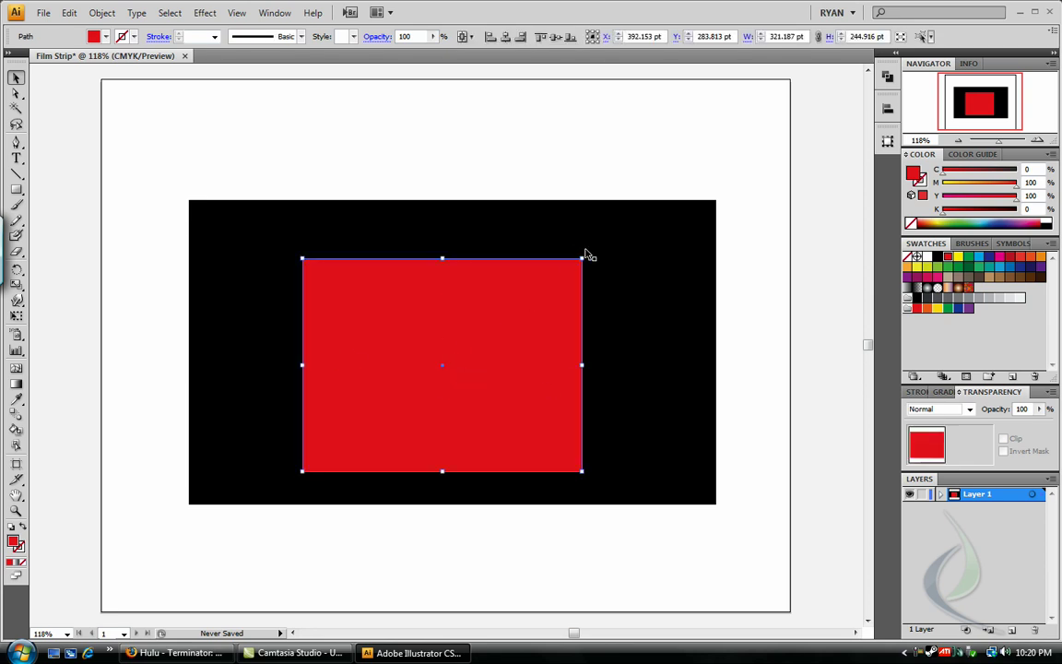
pyautogui.moveTo(582, 258); pyautogui.dragTo(587, 243)
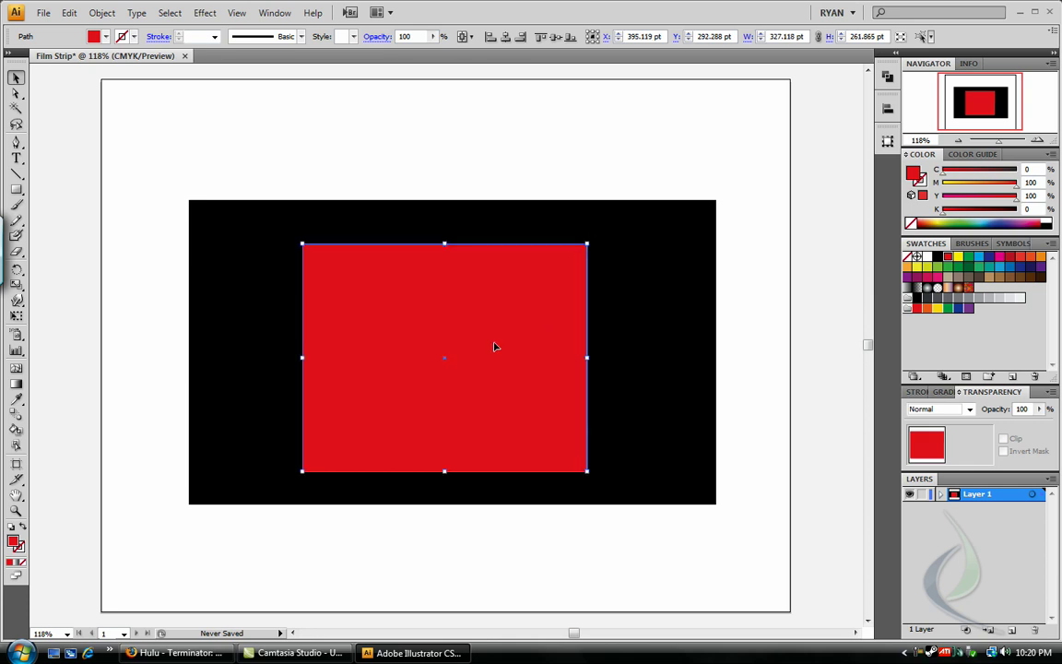
# - Alt-drag the red frame to make one copy on its left and one on its right
pyautogui.moveTo(519, 337); pyautogui.dragTo(210, 337)
pyautogui.moveTo(465, 337); pyautogui.dragTo(742, 329)
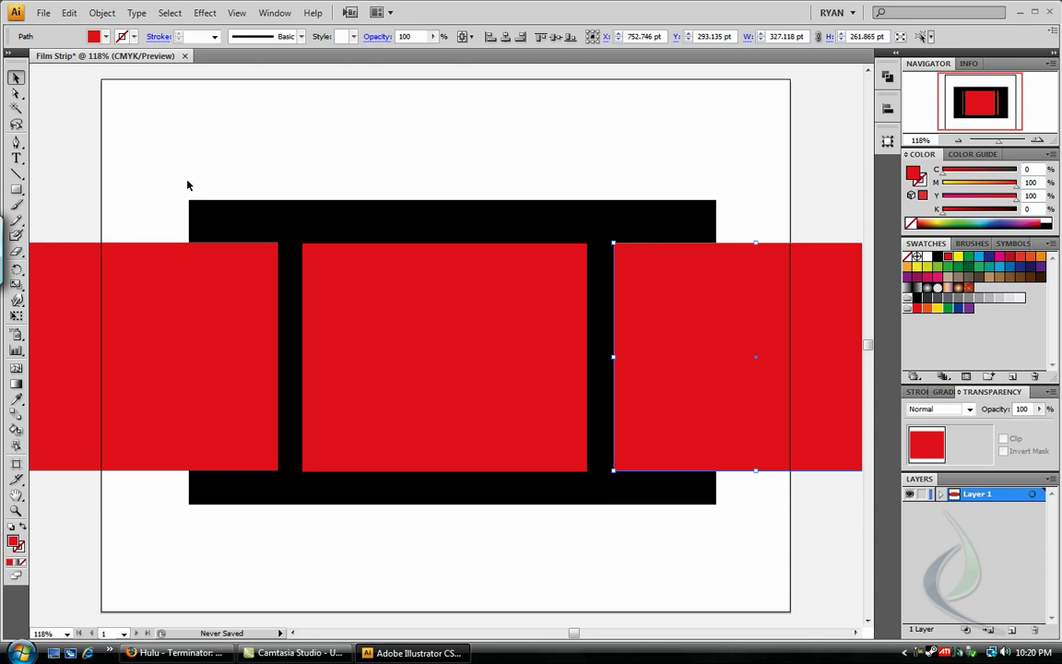
# - Select all artwork and align it to the artboard's horizontal and vertical centres
pyautogui.hotkey('ctrl', 'a')
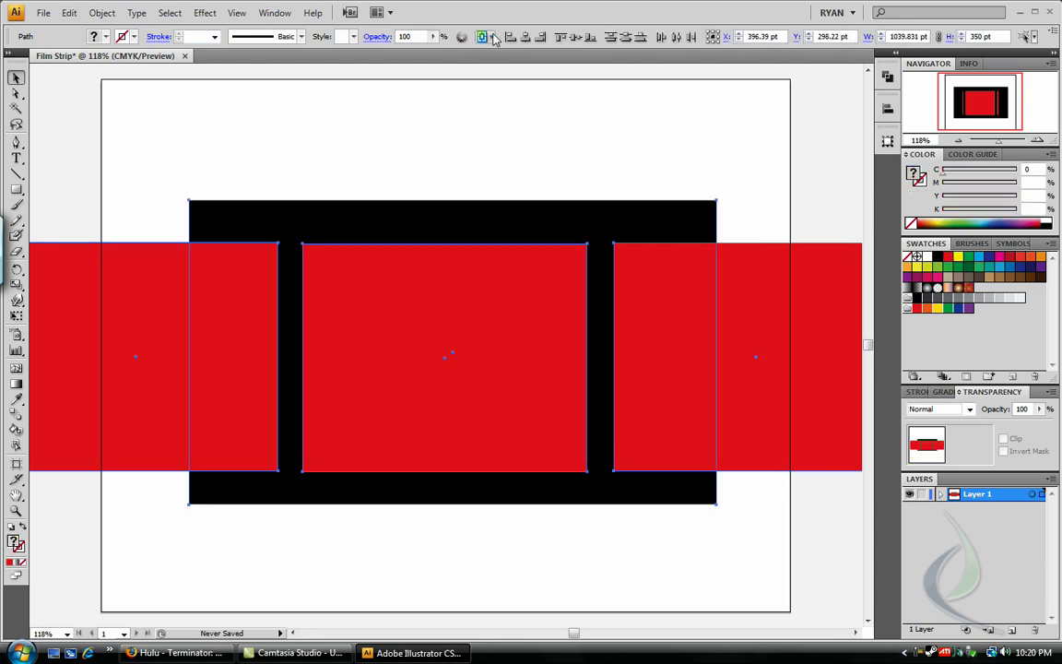
pyautogui.click(493, 38)
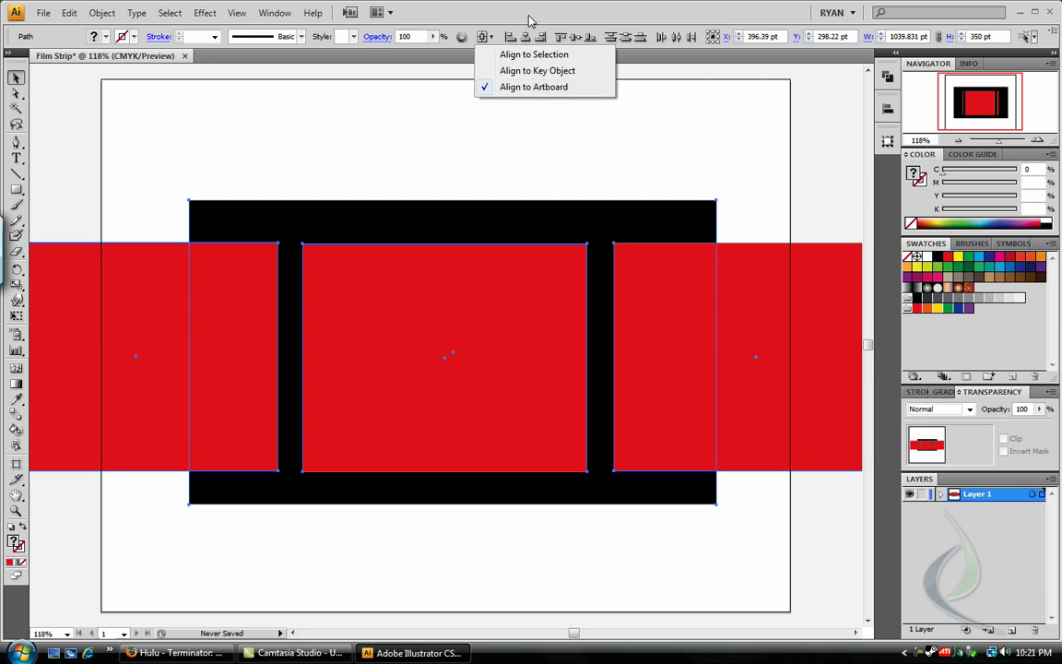
pyautogui.click(542, 88)
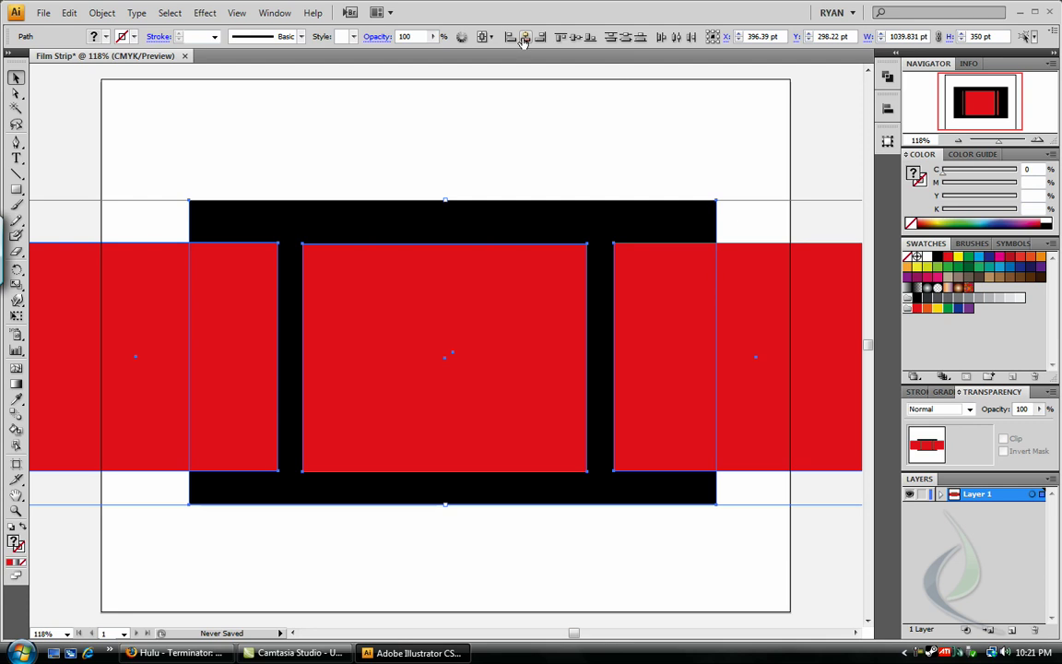
pyautogui.click(522, 39)
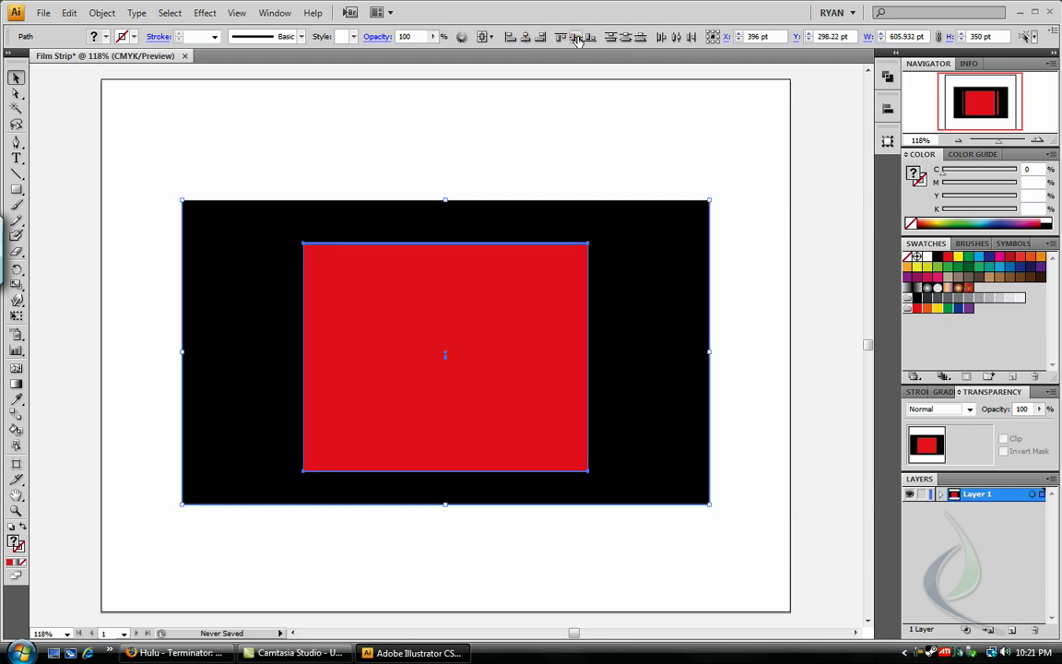
pyautogui.click(517, 37)
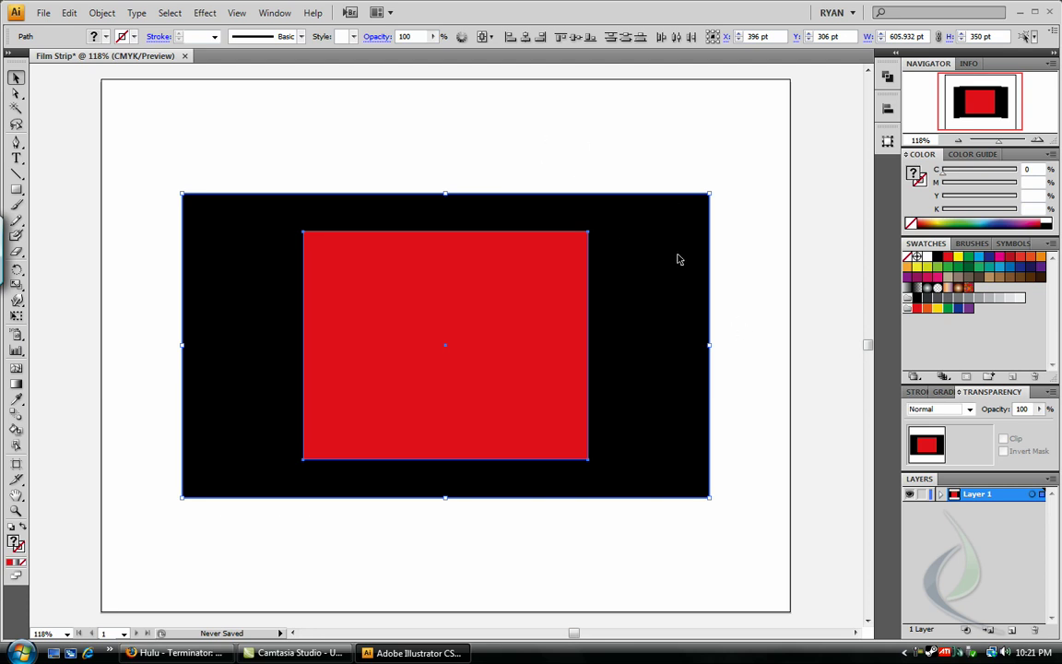
# - Drop the black band from the selection and distribute the red frames' centres horizontally
pyautogui.keyDown('shift'); pyautogui.click(679, 260); pyautogui.keyUp('shift')
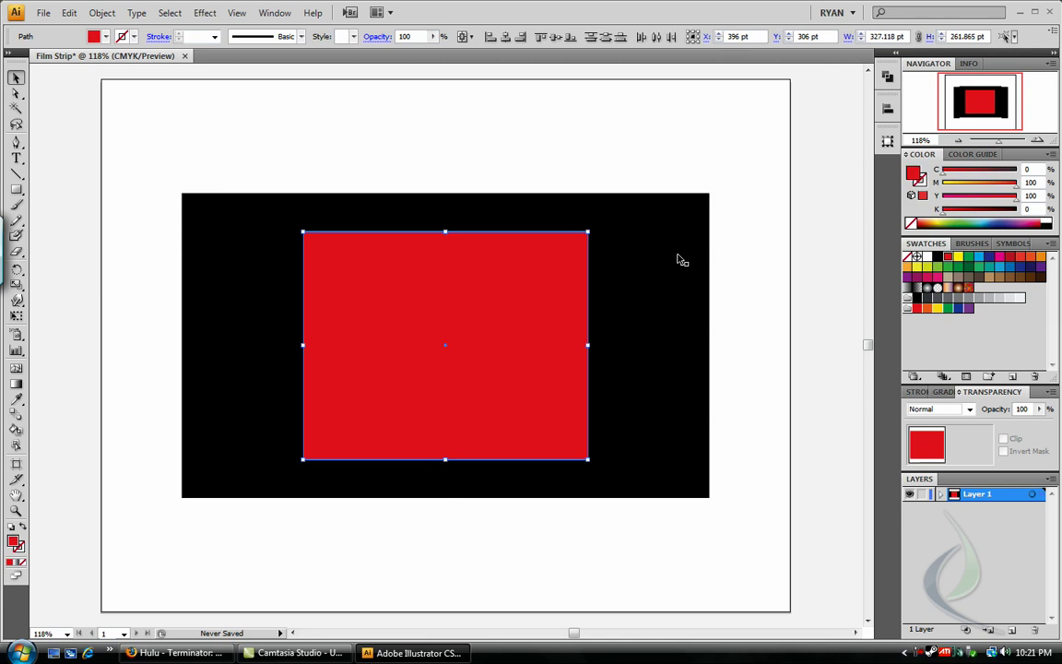
pyautogui.click(655, 37)
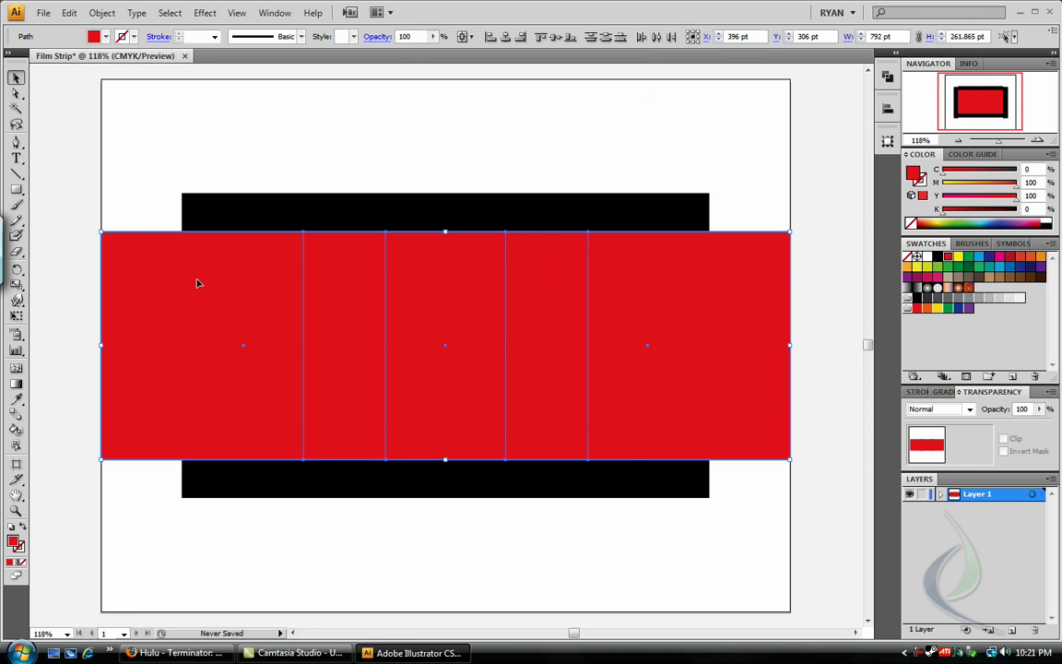
pyautogui.click(747, 199)
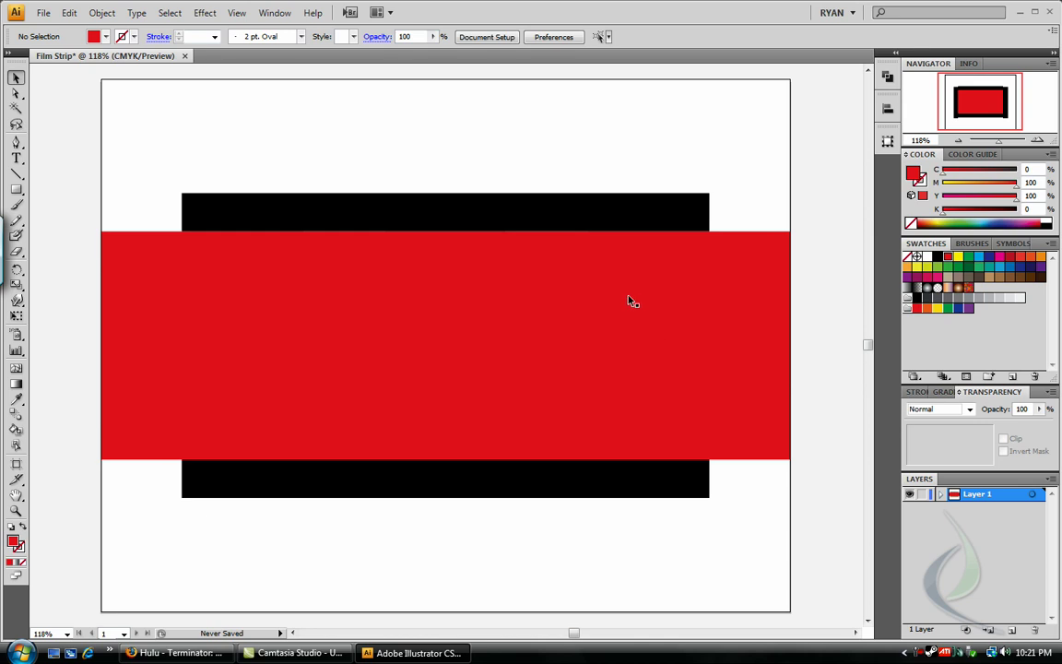
# - Drag the outer red frames outward, then arrow-nudge them to leave even narrow black gaps
pyautogui.moveTo(622, 303); pyautogui.dragTo(732, 313)
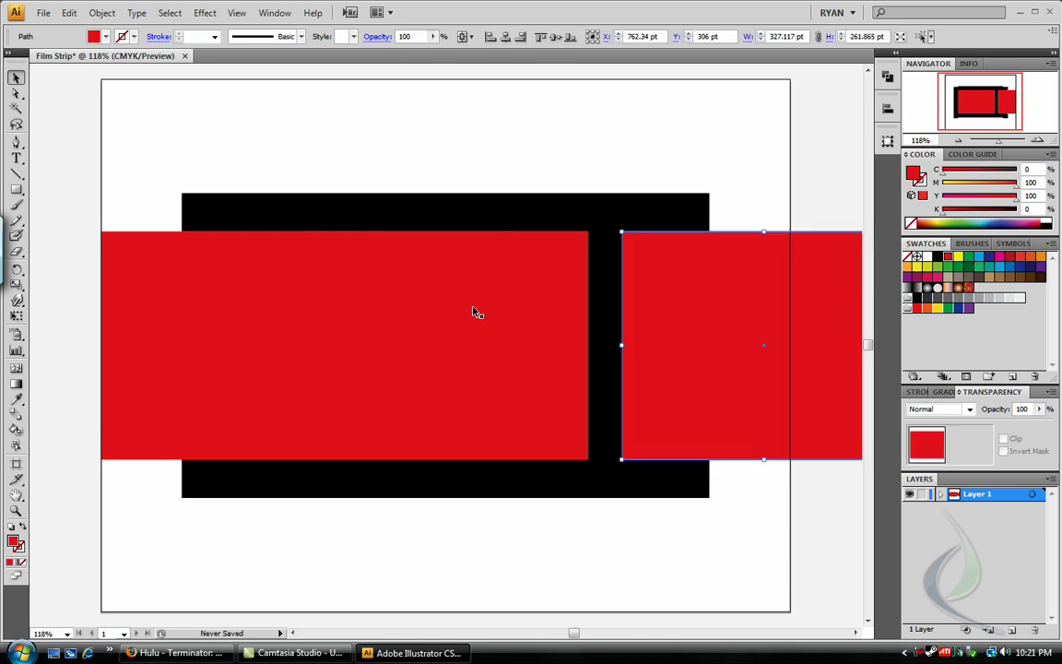
pyautogui.moveTo(314, 311); pyautogui.dragTo(147, 317)
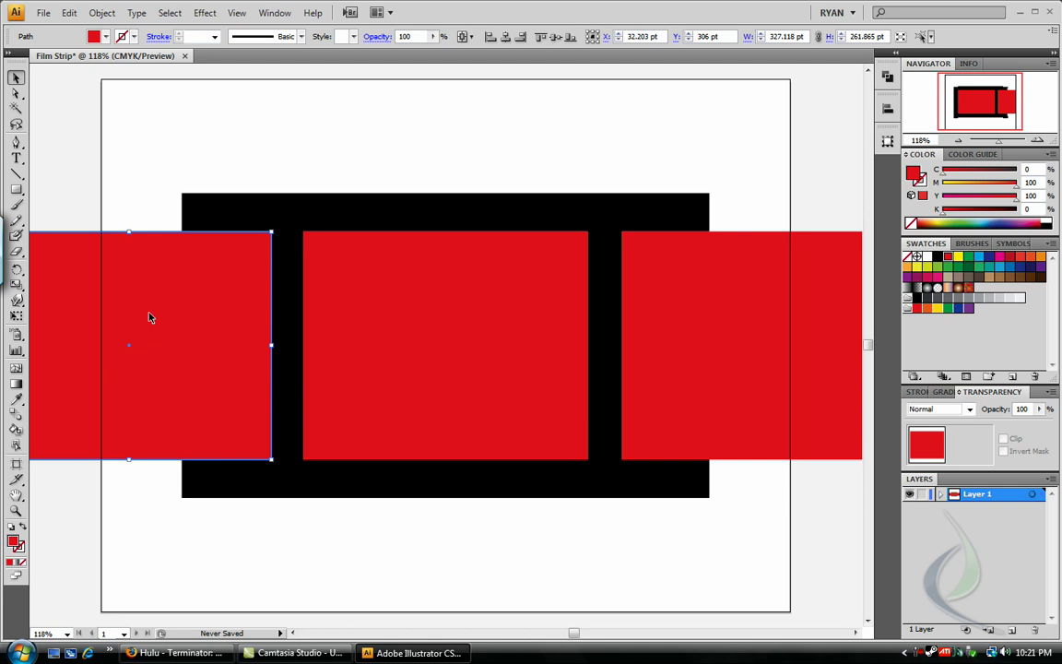
pyautogui.click(315, 124)
pyautogui.click(243, 351)
pyautogui.press('Right')
pyautogui.press('Right')
pyautogui.press('Right')
pyautogui.press('Right')
pyautogui.press('Right')
pyautogui.press('Right')
pyautogui.press('Right')
pyautogui.press('Right')
pyautogui.press('Right')
pyautogui.press('Right')
pyautogui.press('Right')
pyautogui.press('Right')
pyautogui.press('Right')
pyautogui.press('Right')
pyautogui.press('Right')
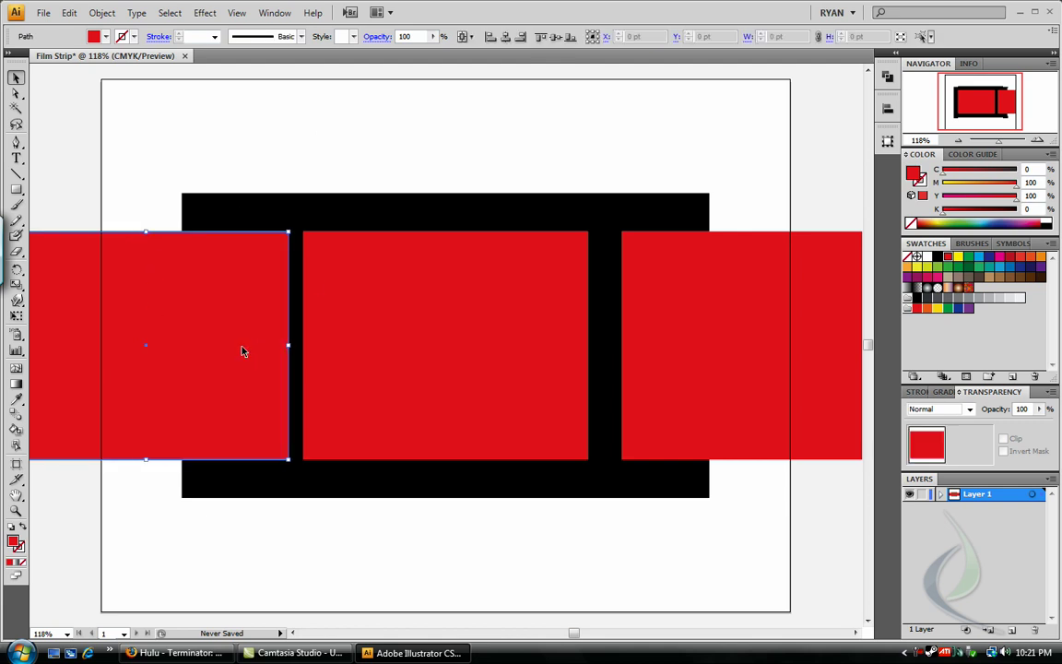
pyautogui.click(693, 357)
pyautogui.press('Left')
pyautogui.press('Left')
pyautogui.press('Left')
pyautogui.press('Left')
pyautogui.press('Left')
pyautogui.press('Left')
pyautogui.press('Left')
pyautogui.press('Left')
pyautogui.press('Left')
pyautogui.press('Left')
pyautogui.press('Left')
pyautogui.press('Left')
pyautogui.press('Left')
pyautogui.press('Left')
pyautogui.press('Left')
pyautogui.press('Left')
pyautogui.press('Left')
pyautogui.press('Left')
pyautogui.press('Left')
pyautogui.press('Left')
pyautogui.press('Right')
pyautogui.press('Right')
pyautogui.press('Right')
pyautogui.press('Right')
pyautogui.press('Right')
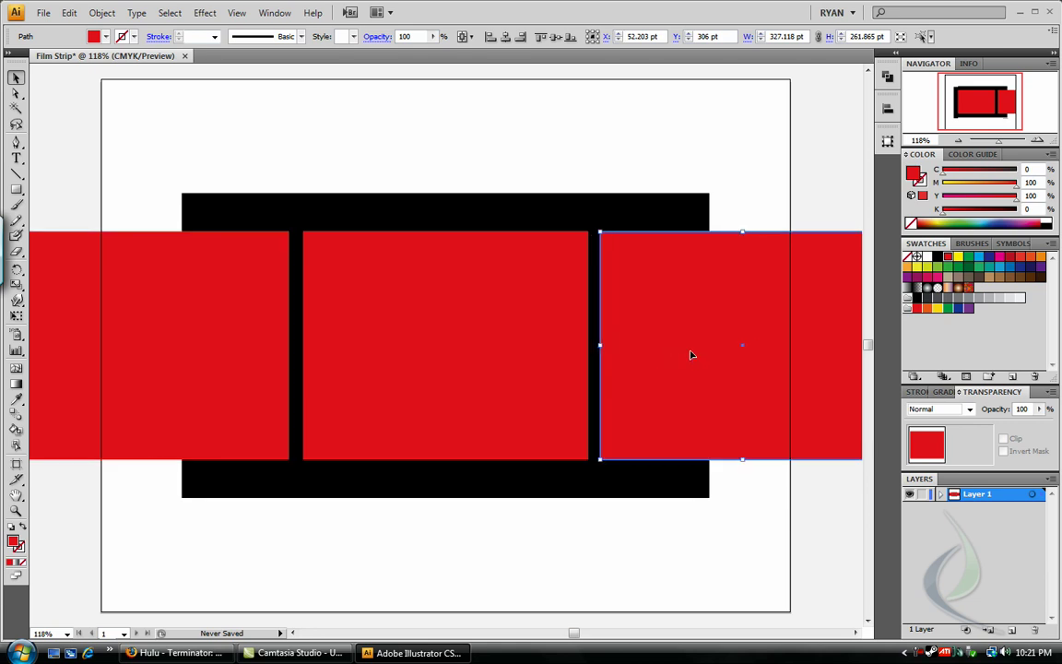
pyautogui.press('Left')
pyautogui.press('Left')
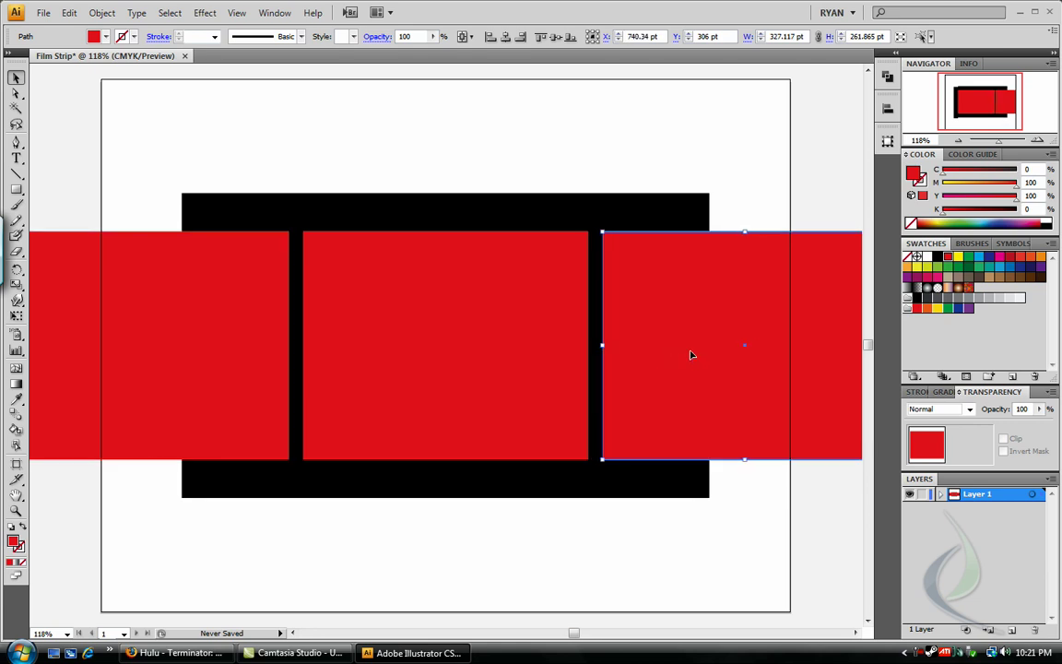
pyautogui.click(685, 161)
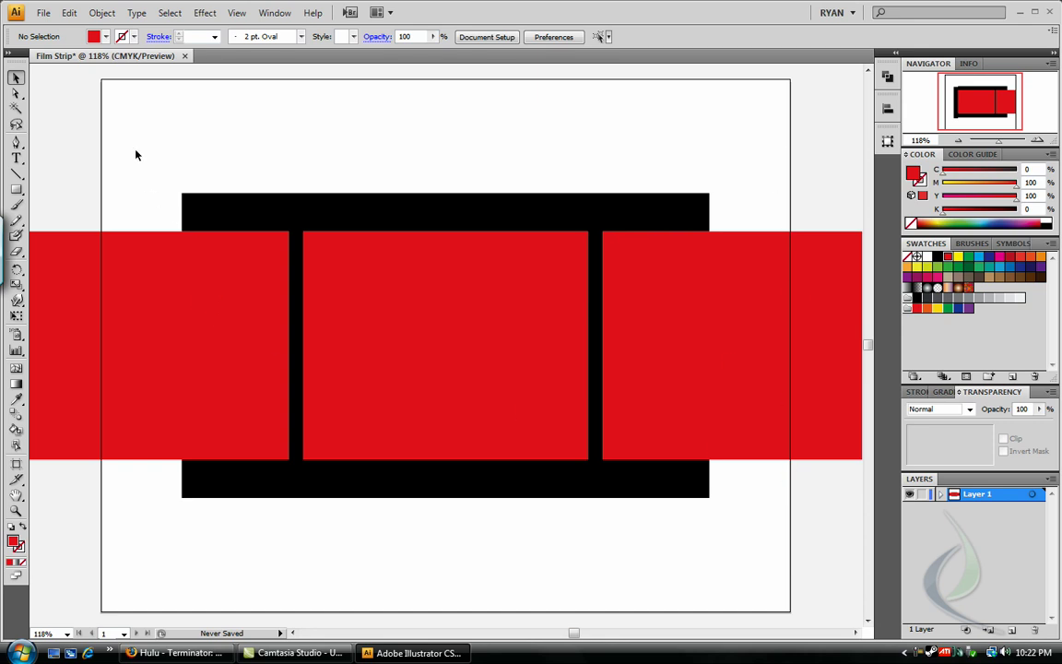
# - Select everything and apply Pathfinder Divide to split the overlapping shapes
pyautogui.hotkey('ctrl', 'a')
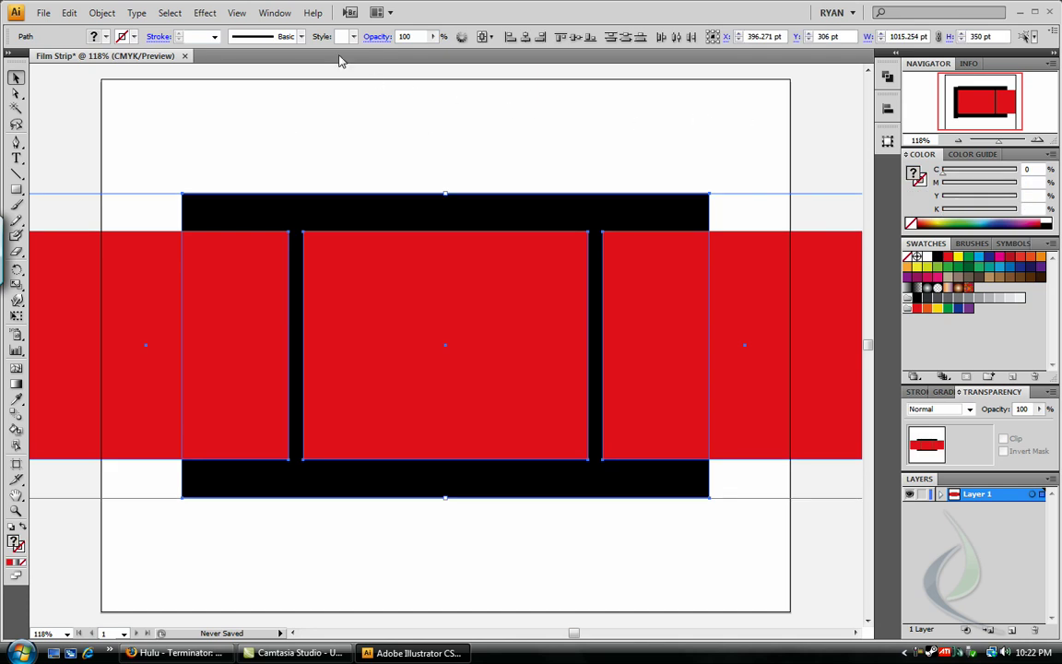
pyautogui.click(276, 13)
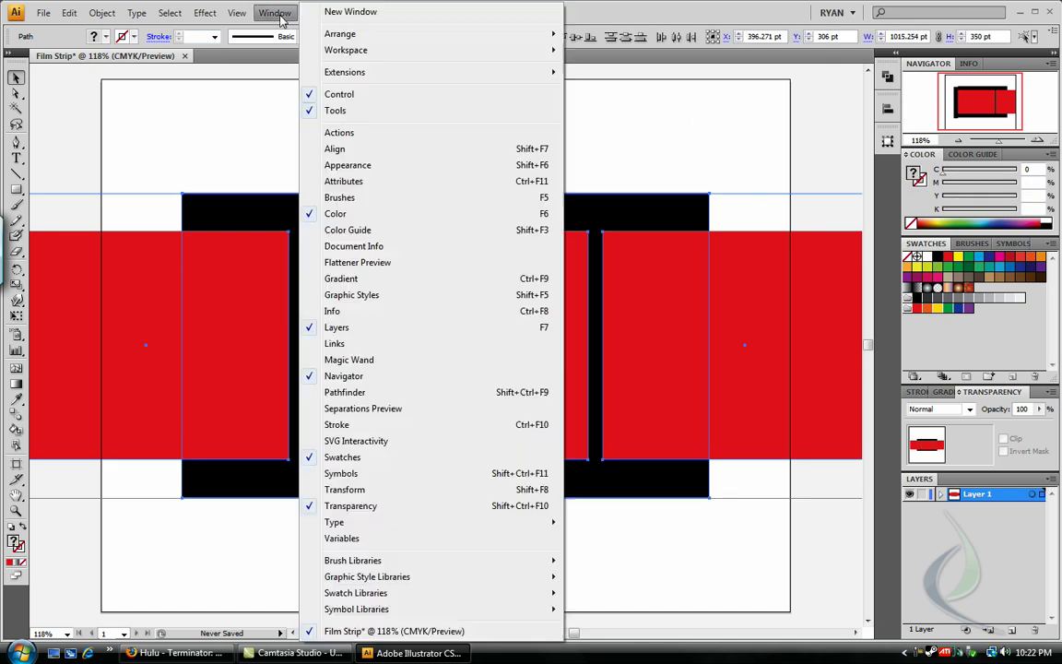
pyautogui.click(418, 399)
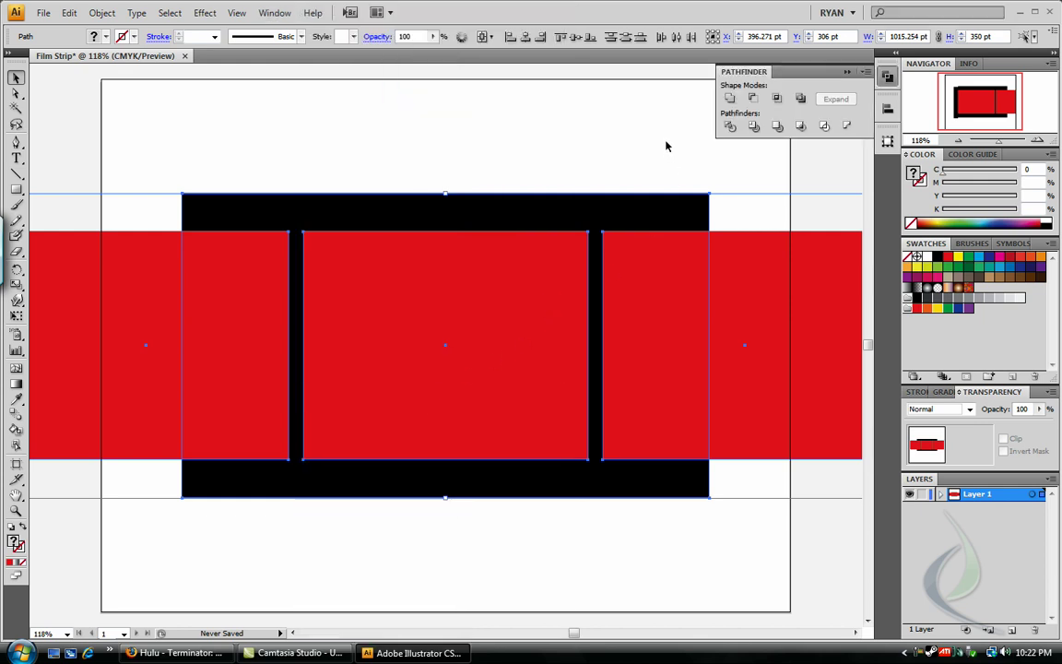
pyautogui.click(730, 127)
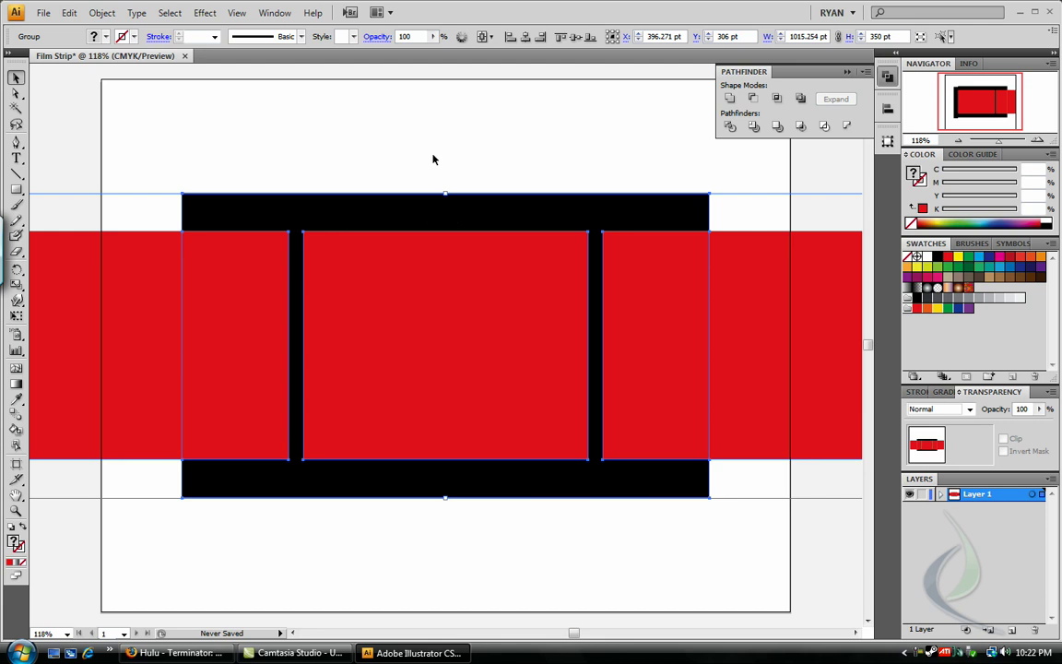
# - Delete the red pieces overhanging the black band's left and right ends
pyautogui.click(211, 155)
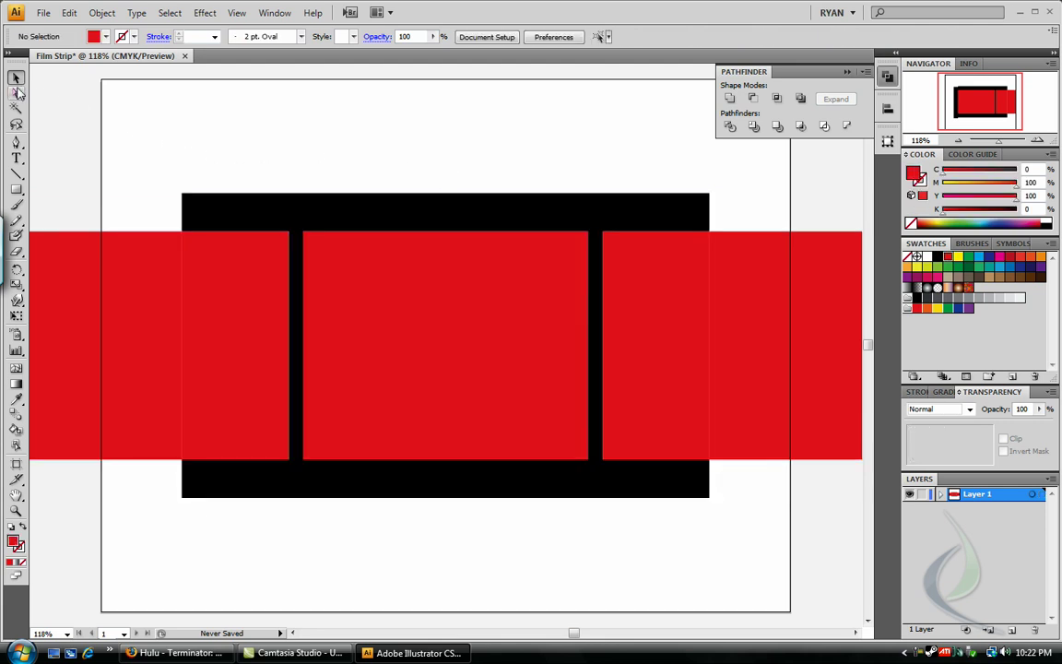
pyautogui.click(130, 265)
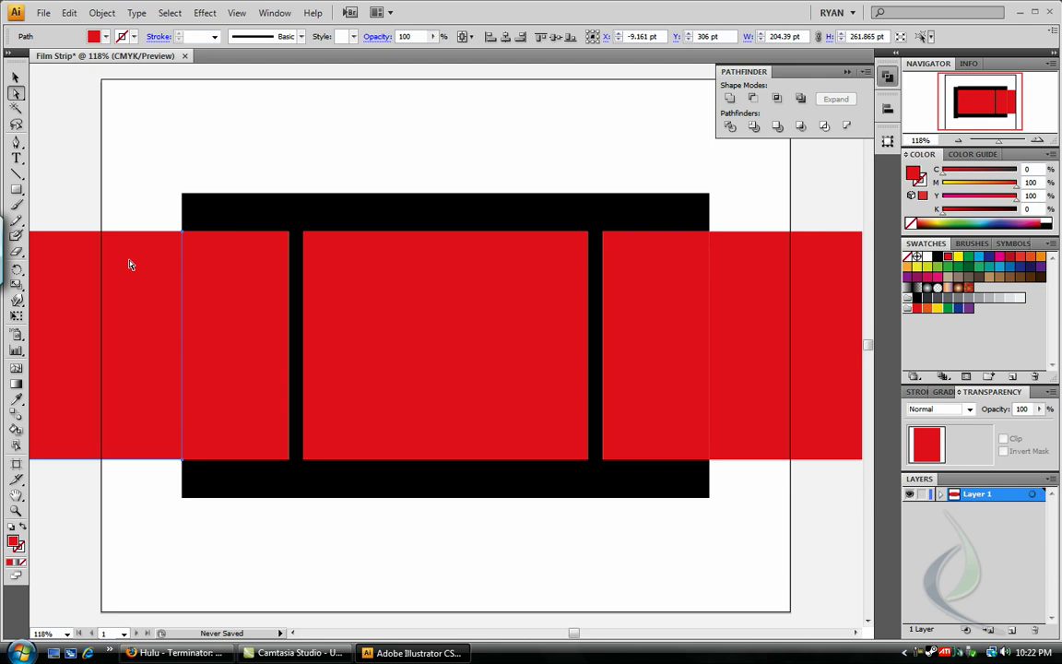
pyautogui.press('Delete')
pyautogui.click(811, 287)
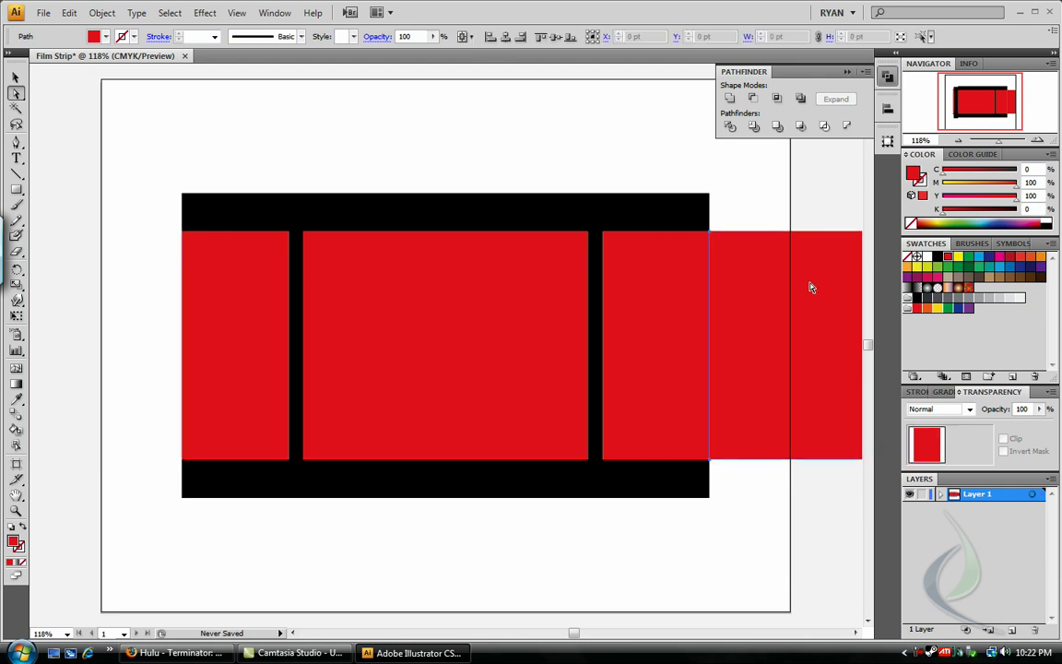
pyautogui.press('Delete')
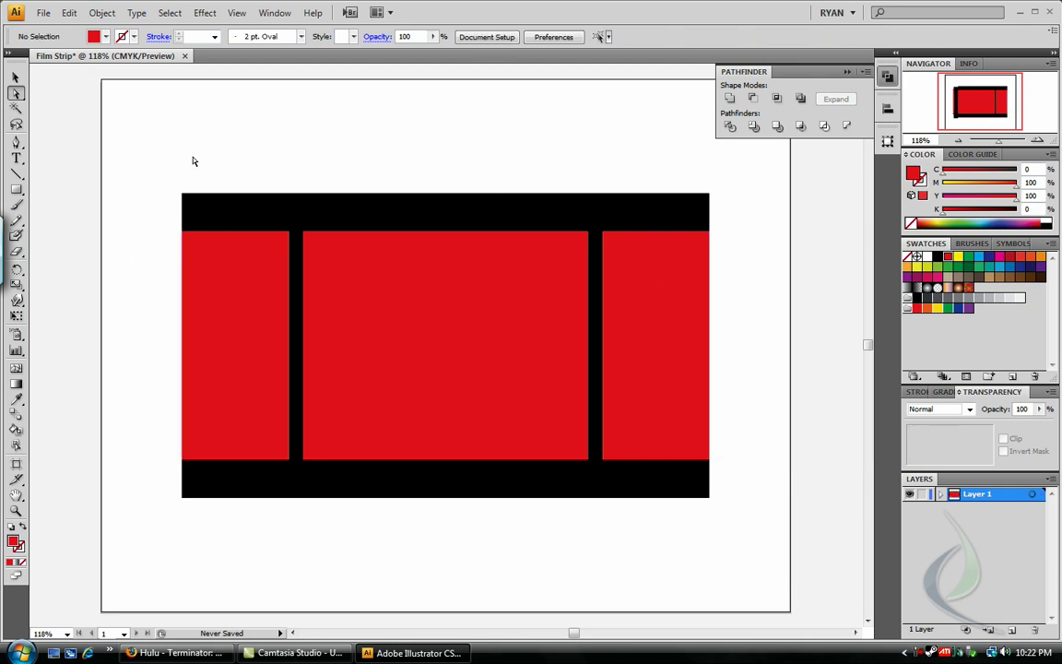
# - Draw a small red square in the band's top-left border and nudge it into position
pyautogui.click(16, 190)
pyautogui.moveTo(187, 210); pyautogui.dragTo(202, 227)
pyautogui.click(16, 79)
pyautogui.click(139, 166)
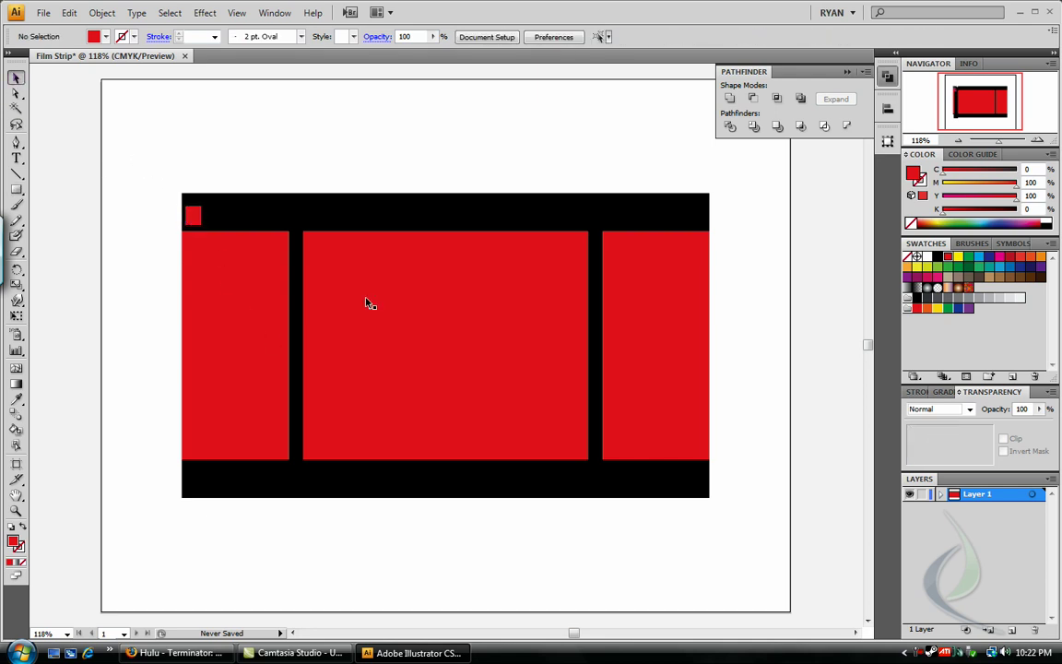
pyautogui.click(193, 216)
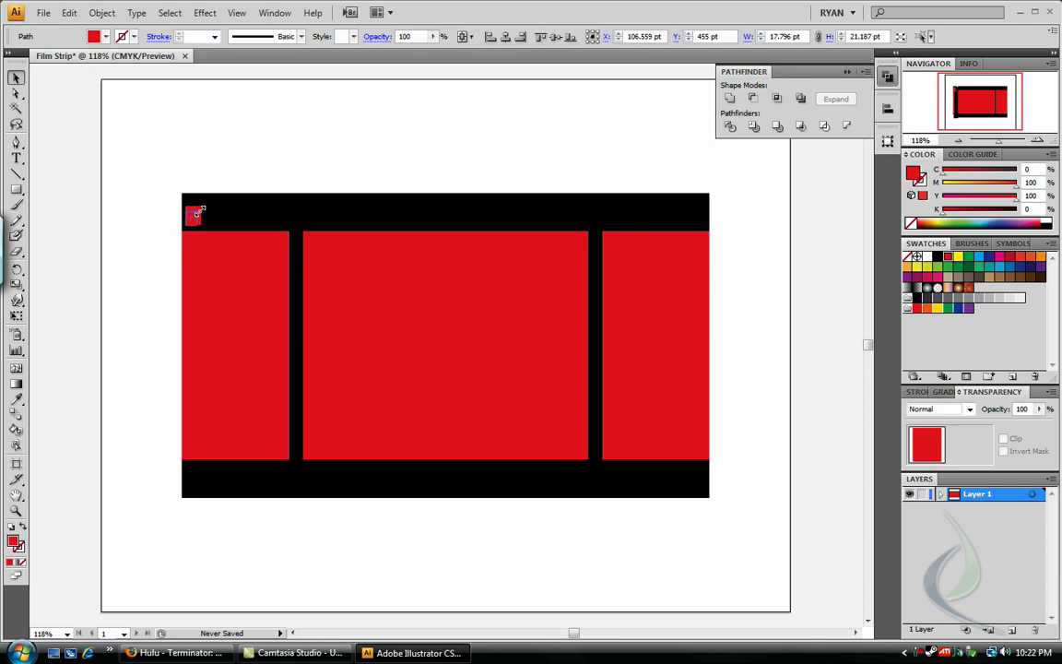
pyautogui.moveTo(200, 208); pyautogui.dragTo(199, 213)
# - Alt-drag a copy of the small square to the top-right end of the band
pyautogui.click(132, 189)
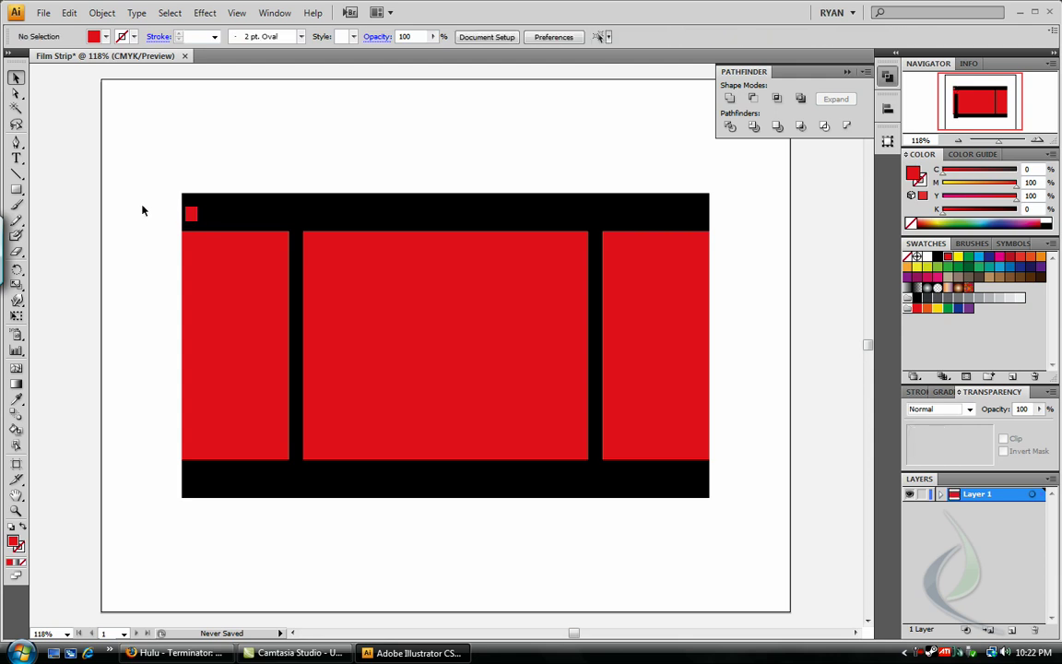
pyautogui.click(191, 215)
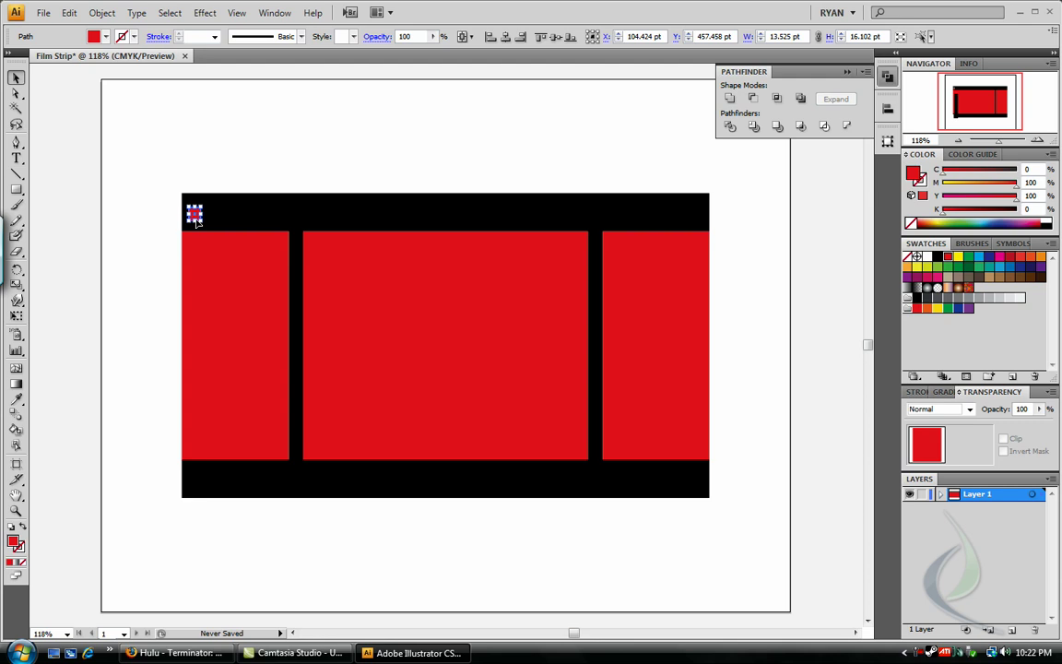
pyautogui.click(163, 218)
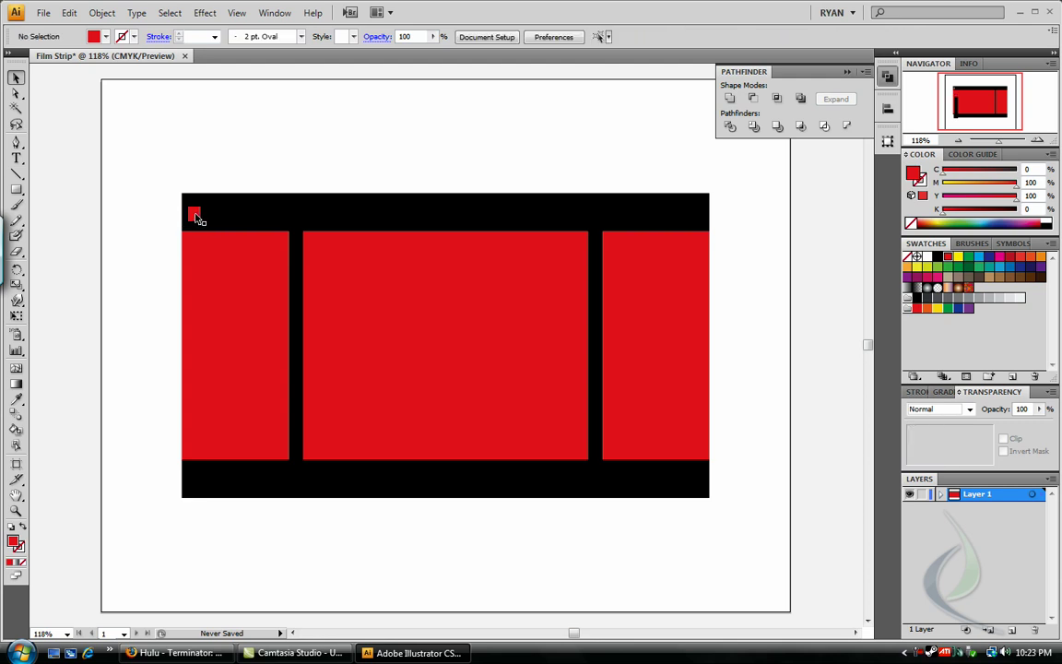
pyautogui.moveTo(196, 219); pyautogui.dragTo(698, 229)
pyautogui.click(755, 227)
# - Set the Blend tool's spacing to Specified Steps with 15 steps
pyautogui.click(16, 415)
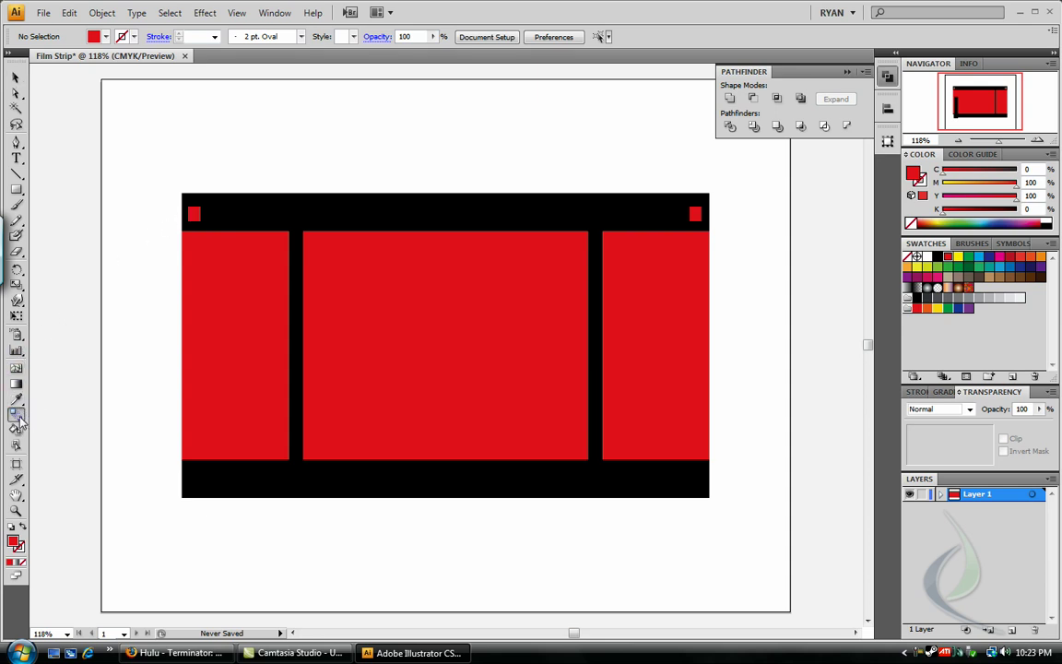
pyautogui.doubleClick(17, 417)
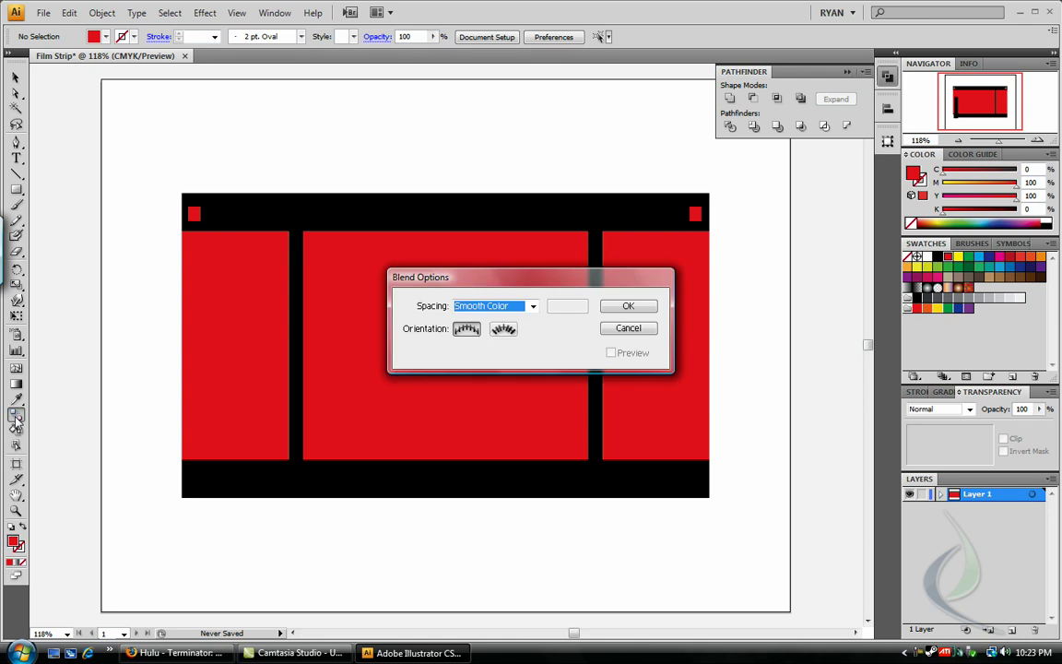
pyautogui.click(505, 307)
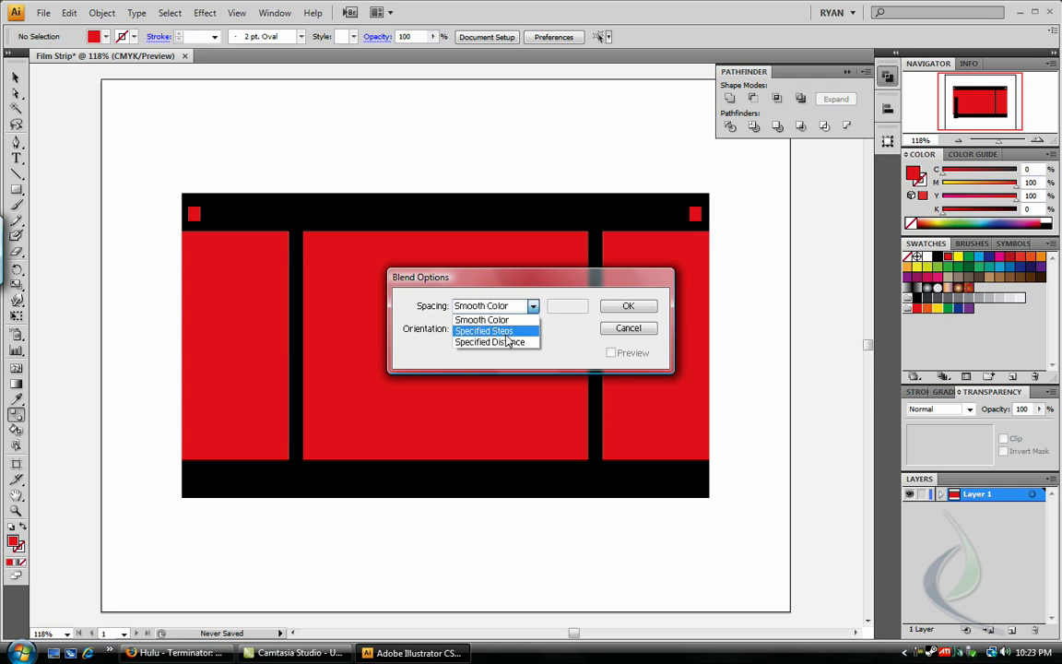
pyautogui.click(506, 332)
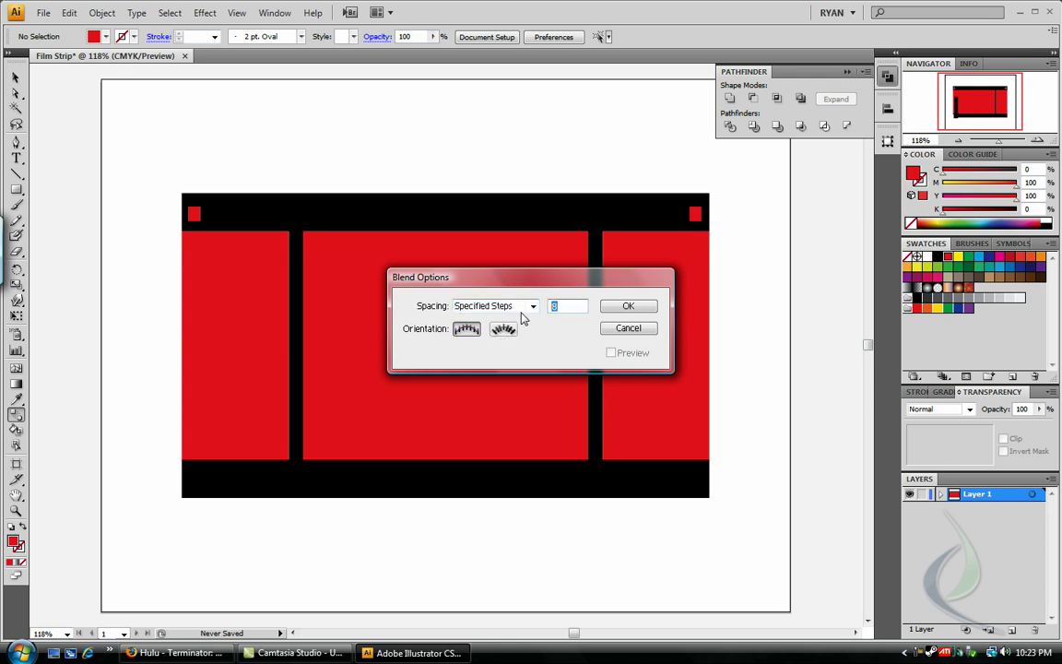
pyautogui.click(628, 306)
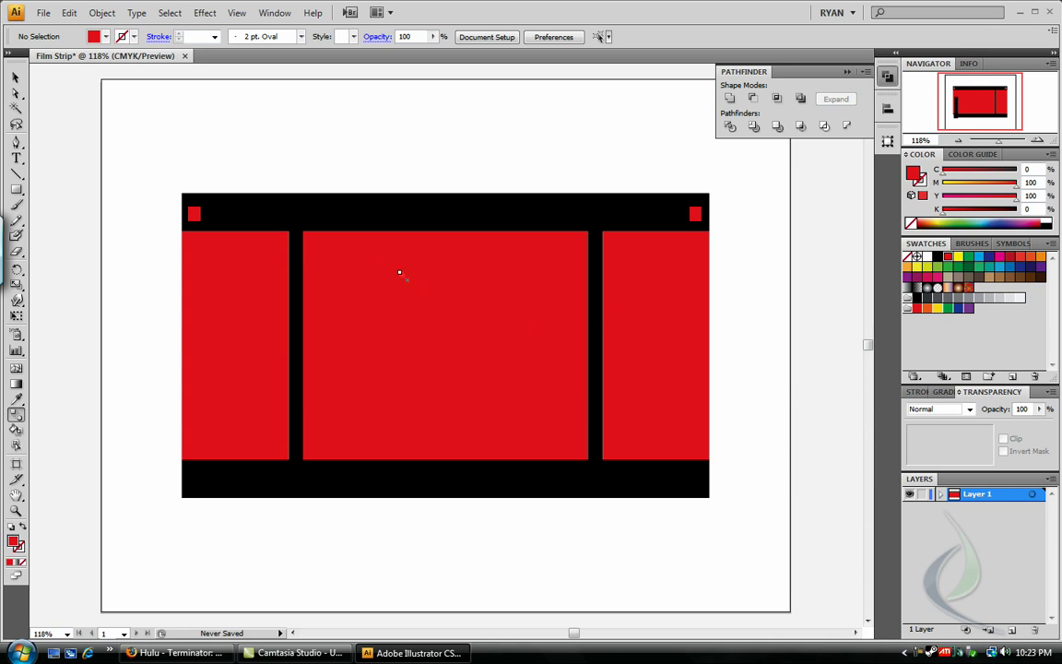
# - Blend the left and right small red squares across the top black strip
pyautogui.click(196, 214)
pyautogui.click(696, 214)
pyautogui.click(194, 214)
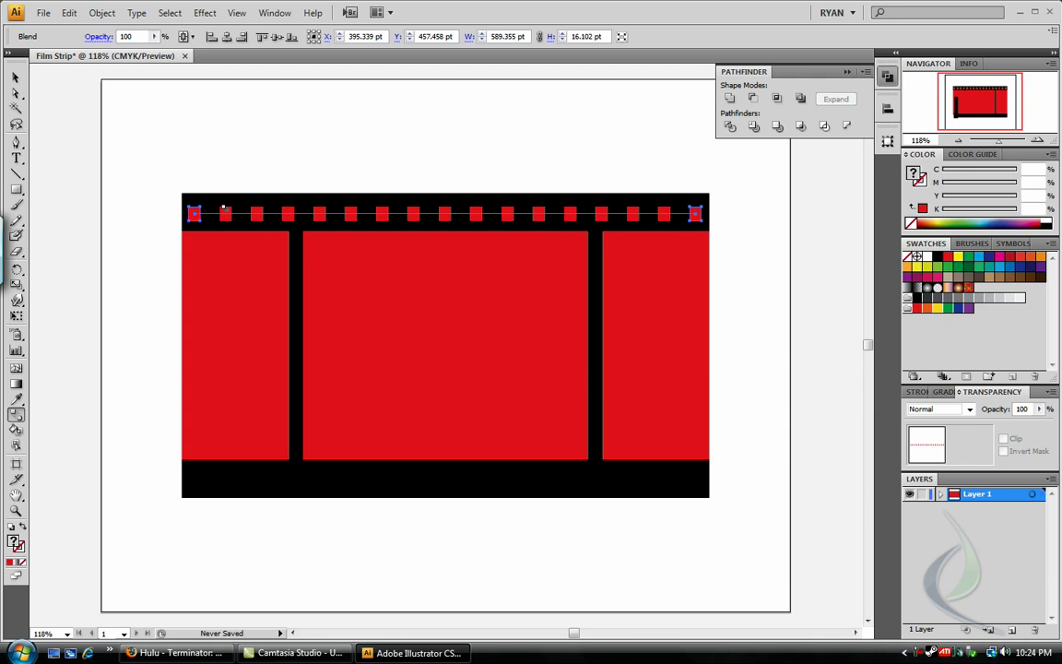
# - Expand the sprocket-hole blend with Object and Fill checked, then deselect everything
pyautogui.click(103, 14)
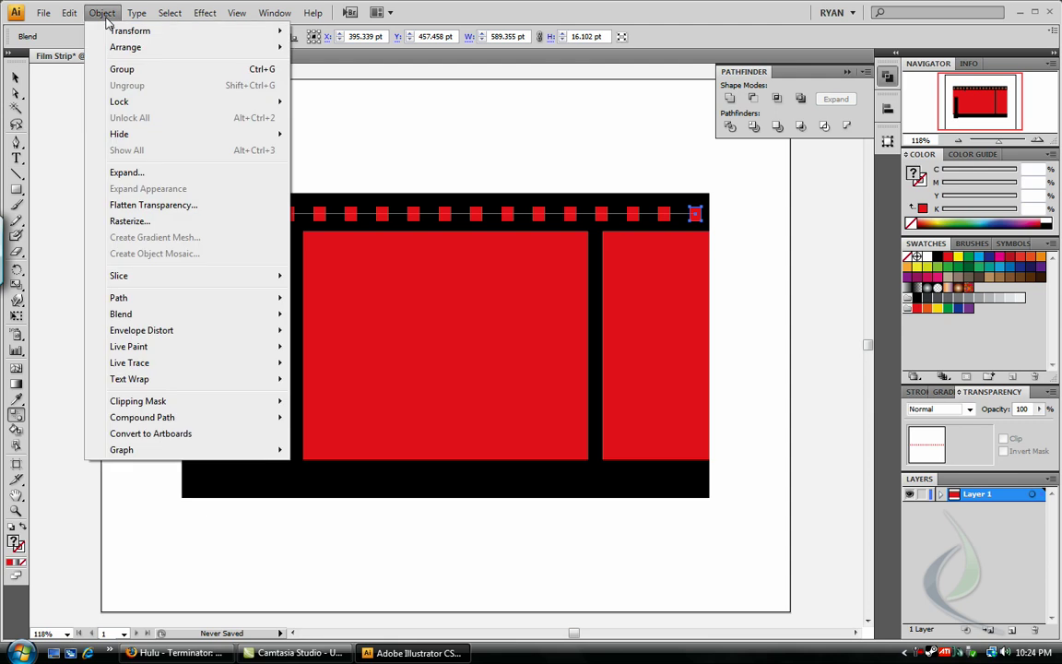
pyautogui.click(129, 173)
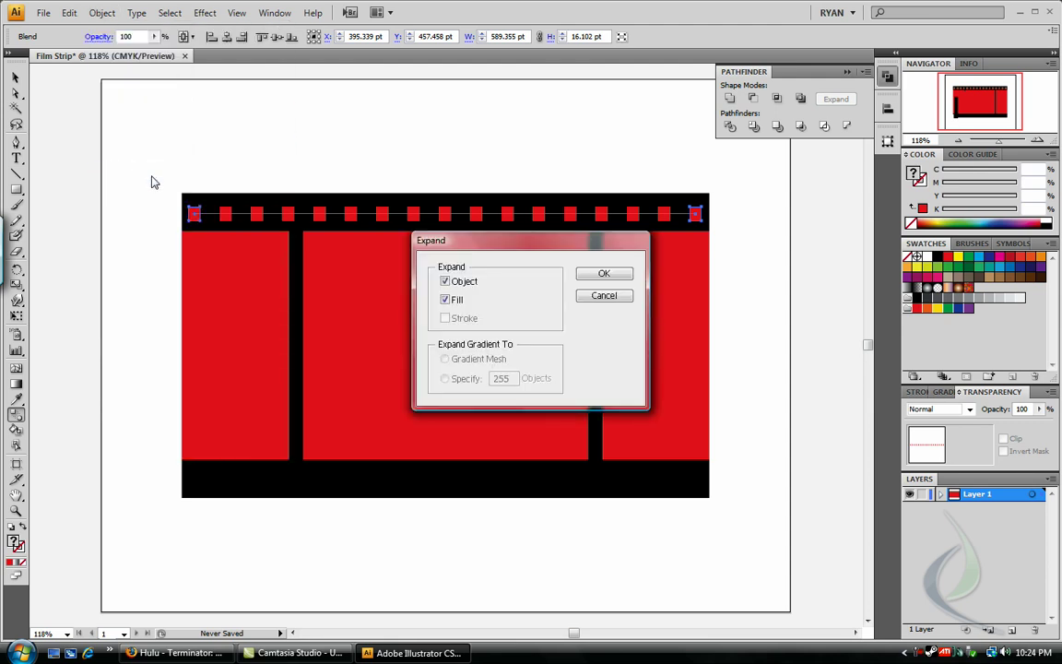
pyautogui.click(604, 273)
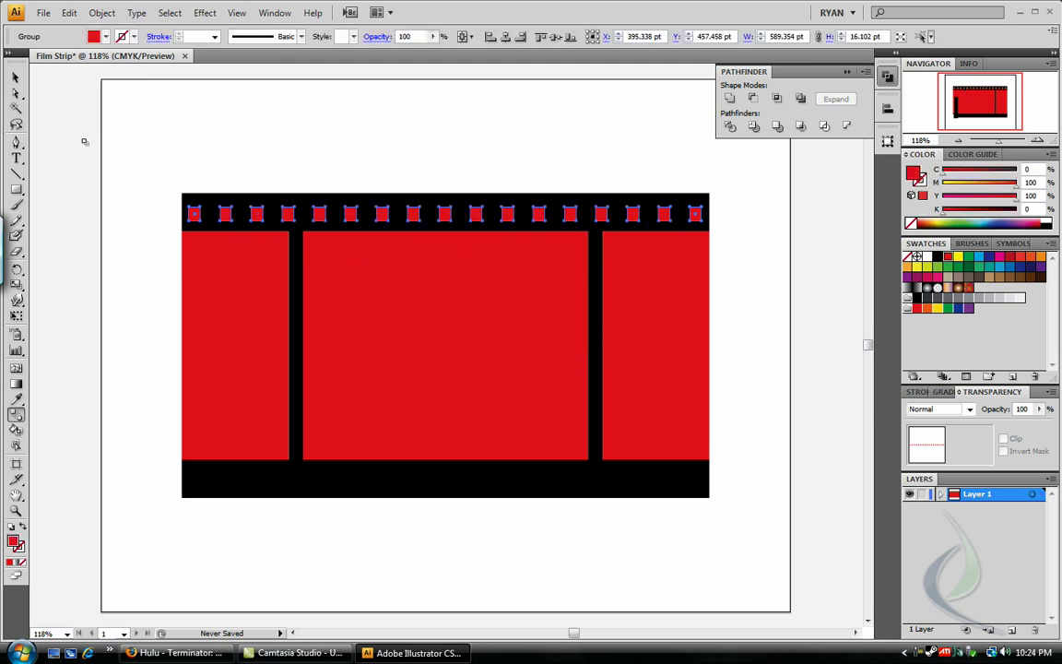
pyautogui.click(16, 80)
pyautogui.click(249, 137)
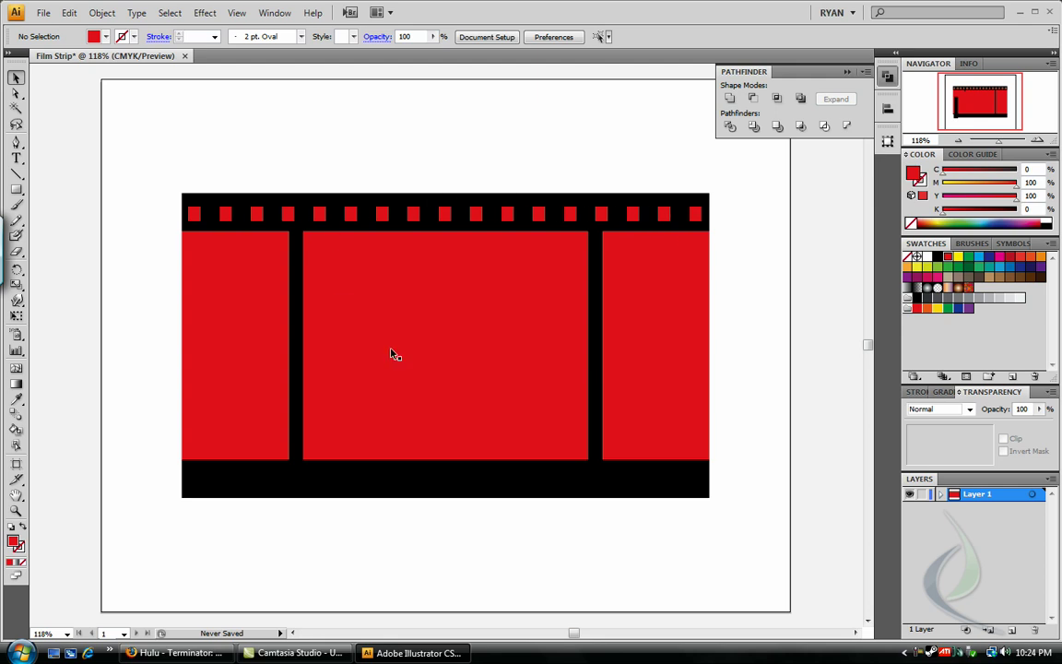
# - Select the row of sprocket holes, then clear the selection with Ctrl+Shift+A
pyautogui.click(634, 217)
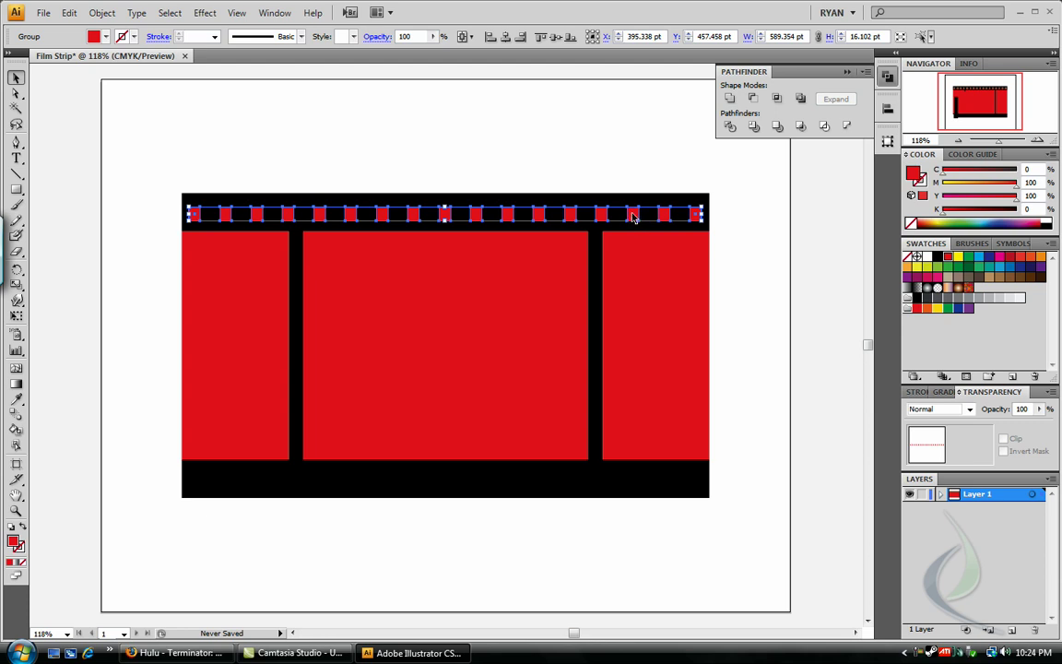
pyautogui.hotkey('ctrl', 'shift', 'a')
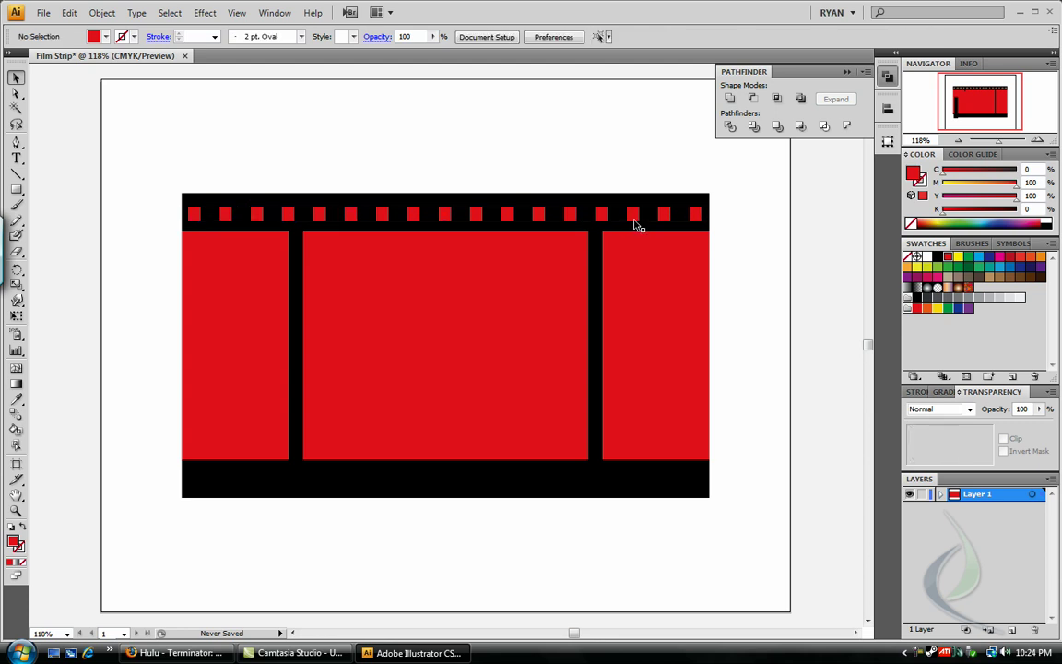